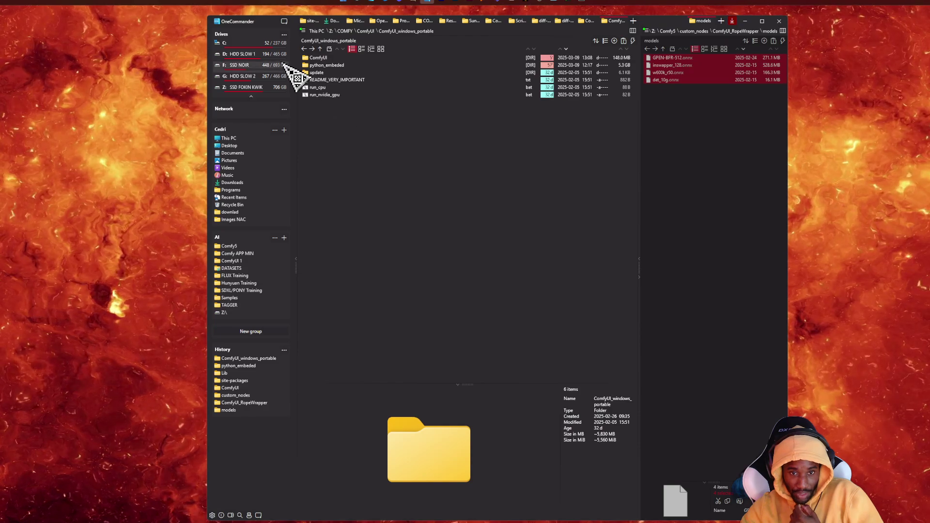
# Launch ComfyUI with run_nvidia_gpu from the portable folder, loading the face-swap workflow.
pyautogui.click(354, 95)
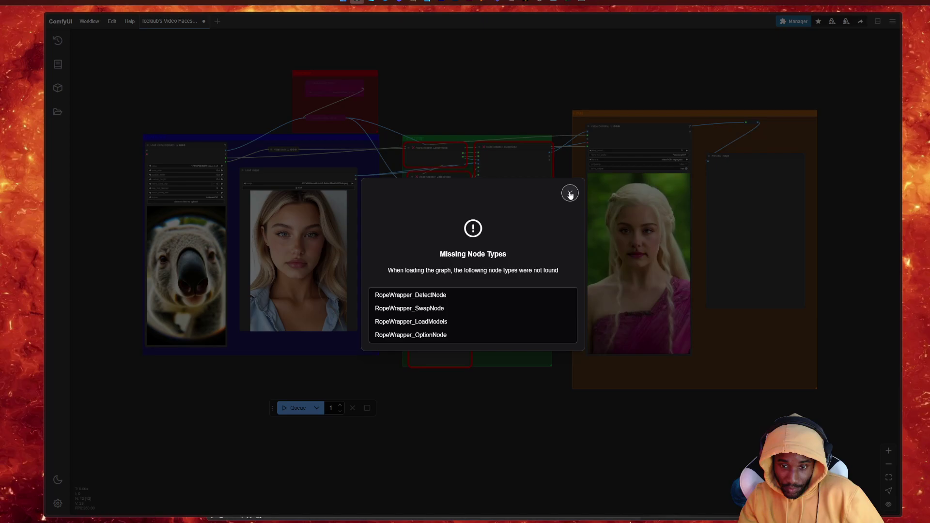
# Install the missing ComfyUI_RopeWrapper pack through Manager's Install Missing Custom Nodes, then request a restart.
pyautogui.click(570, 194)
pyautogui.click(434, 218)
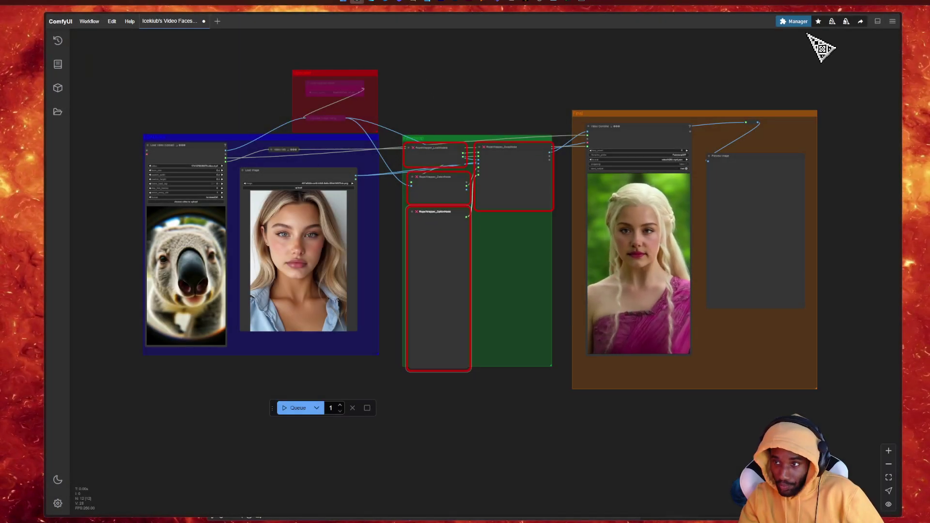
pyautogui.click(793, 22)
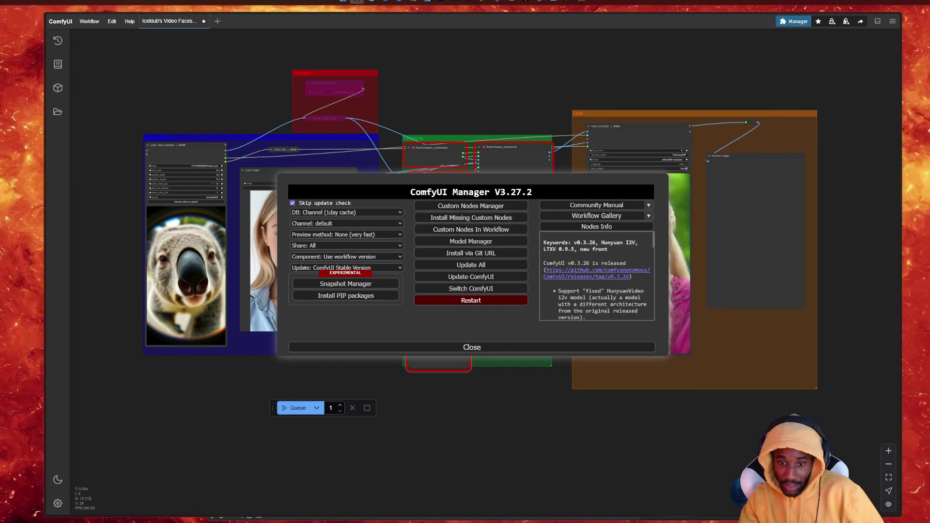
pyautogui.click(459, 219)
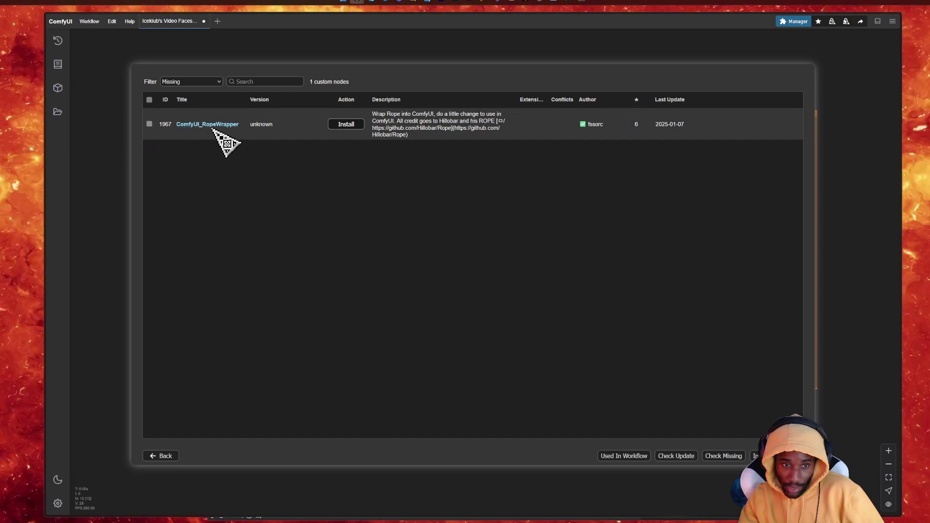
pyautogui.click(346, 124)
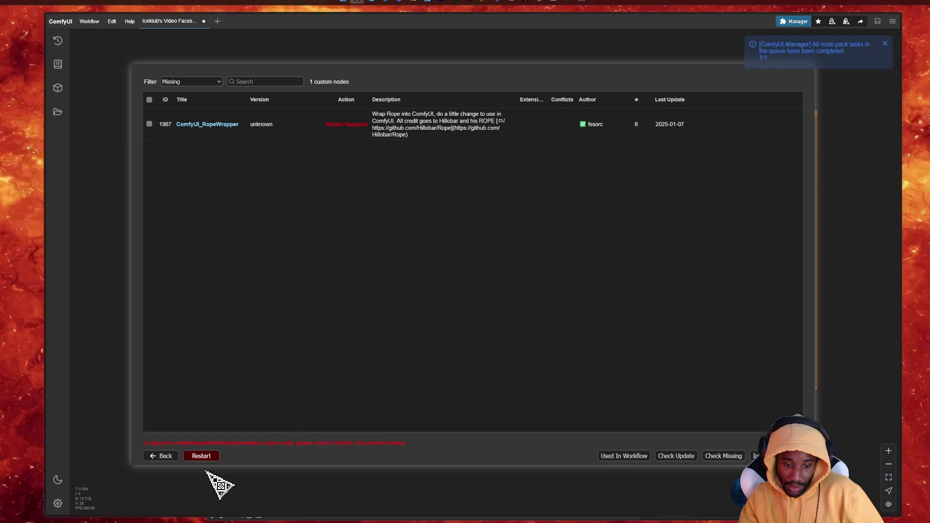
pyautogui.click(201, 456)
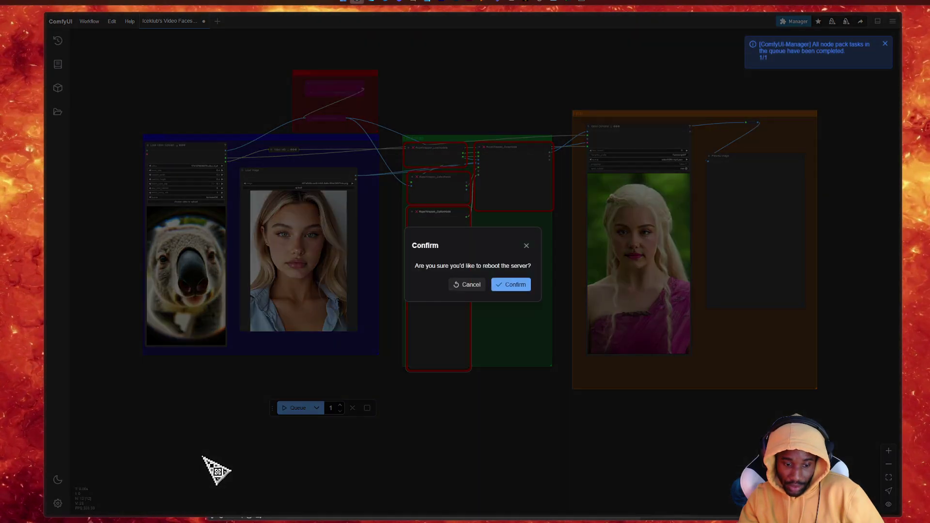
# Reboot ComfyUI, check the console log, and reopen Manager after the missing-nodes warning returns.
pyautogui.click(509, 285)
pyautogui.moveTo(597, 42)
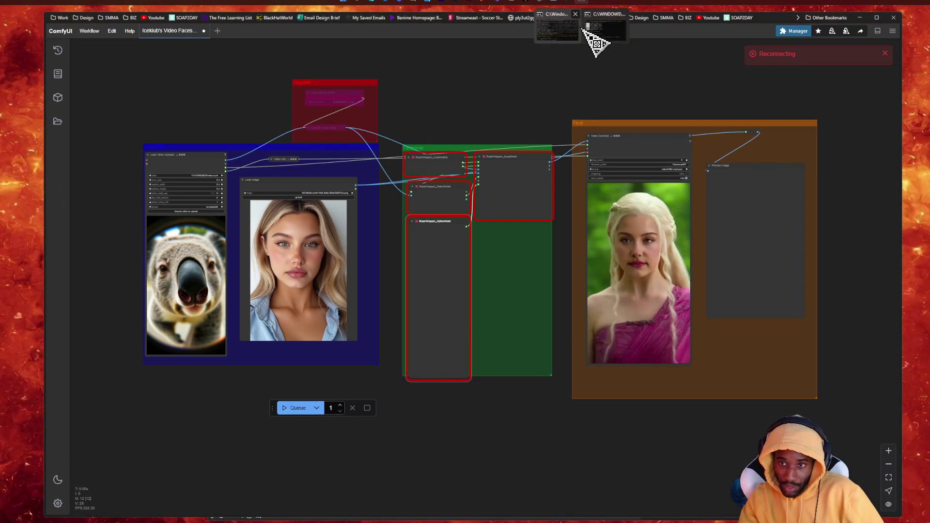
pyautogui.click(617, 44)
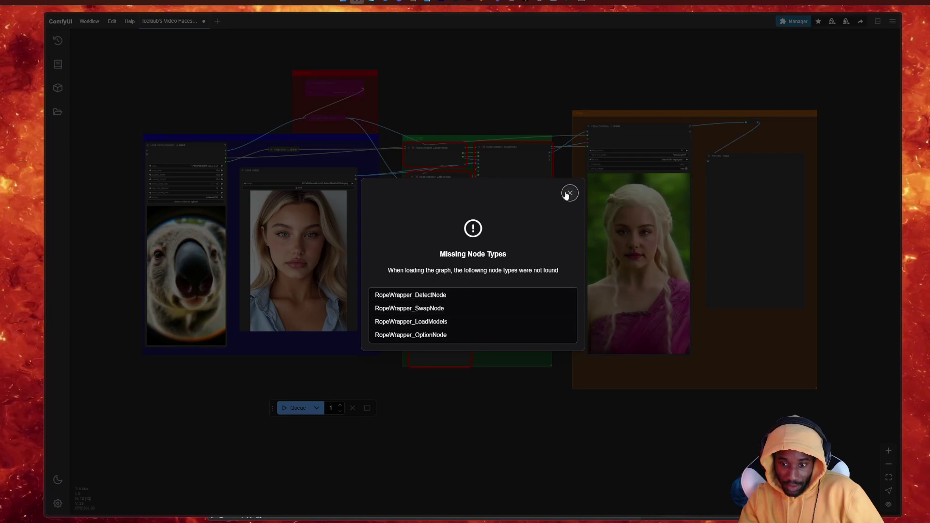
pyautogui.click(570, 193)
pyautogui.click(795, 22)
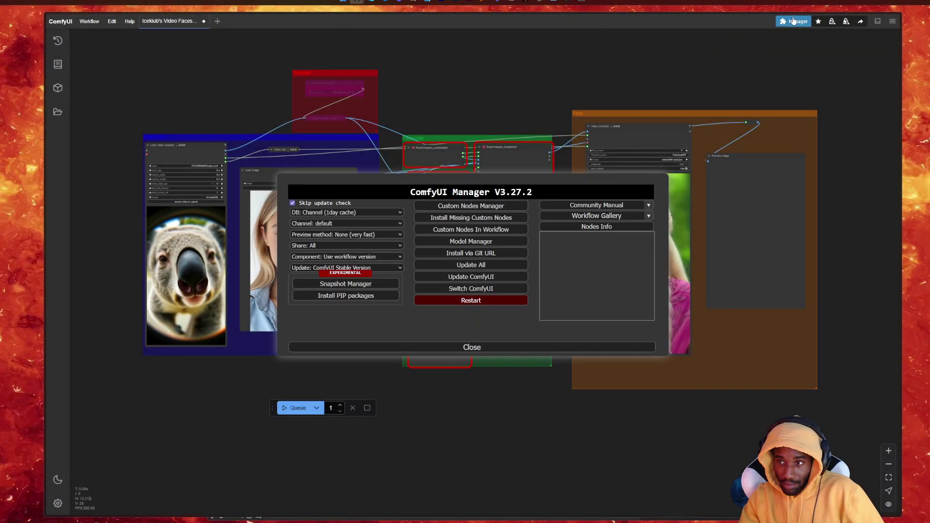
# Find RopeWrapper's Import Failed traceback naming the missing onnxruntime module, then switch to OneCommander.
pyautogui.click(484, 209)
pyautogui.click(190, 82)
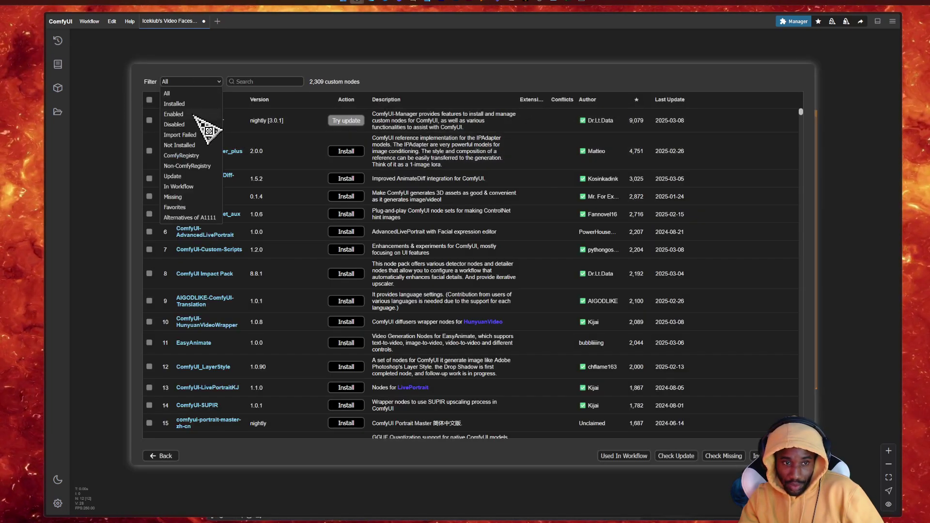
pyautogui.click(191, 143)
pyautogui.click(196, 128)
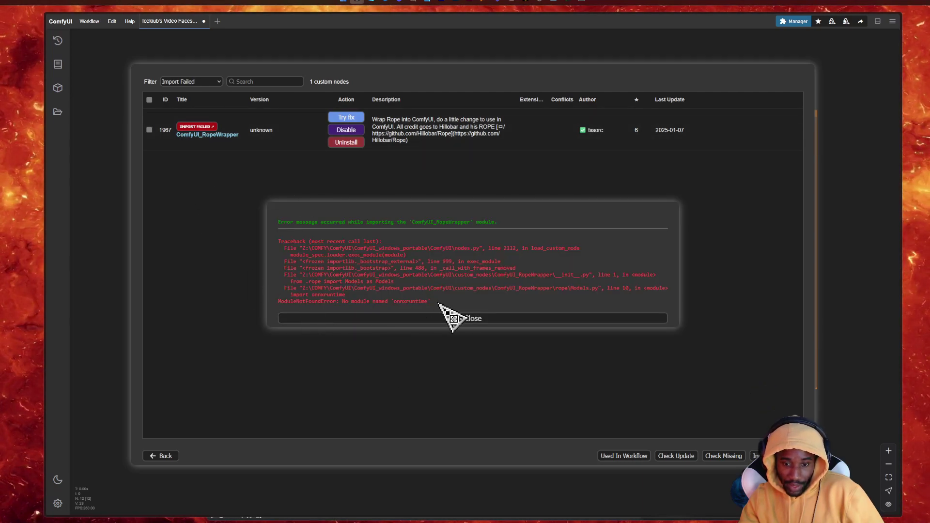
pyautogui.moveTo(430, 302); pyautogui.dragTo(339, 301)
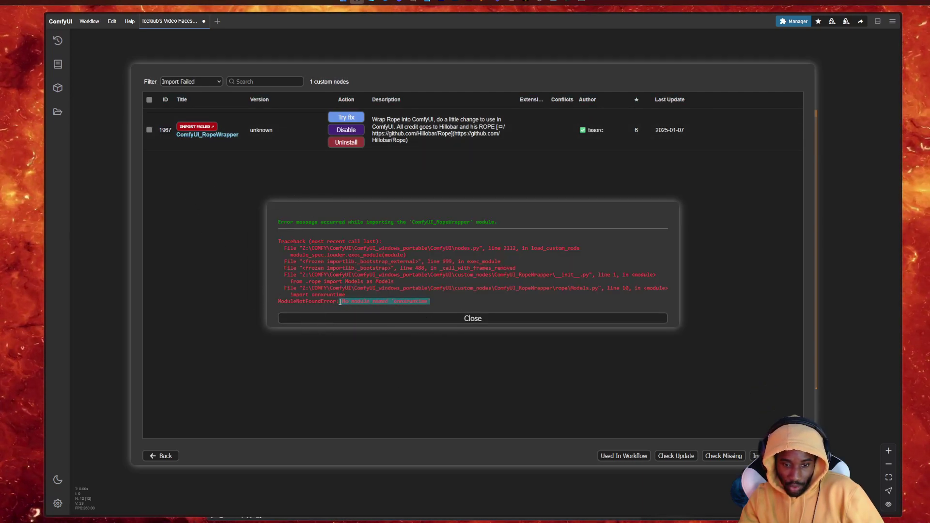
pyautogui.click(423, 304)
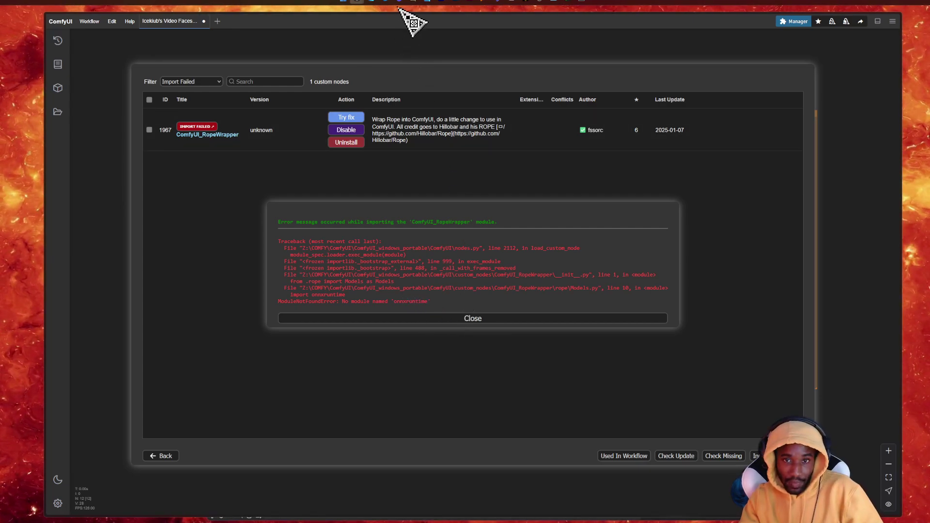
pyautogui.click(440, 4)
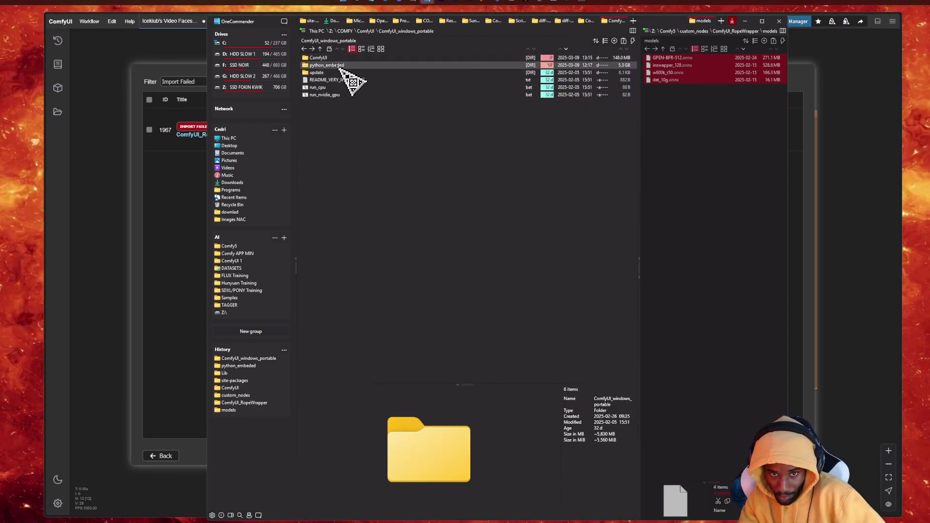
# Open a CMD shell inside the python_embeded folder from OneCommander's context menu.
pyautogui.doubleClick(334, 64)
pyautogui.moveTo(318, 119); pyautogui.dragTo(318, 125)
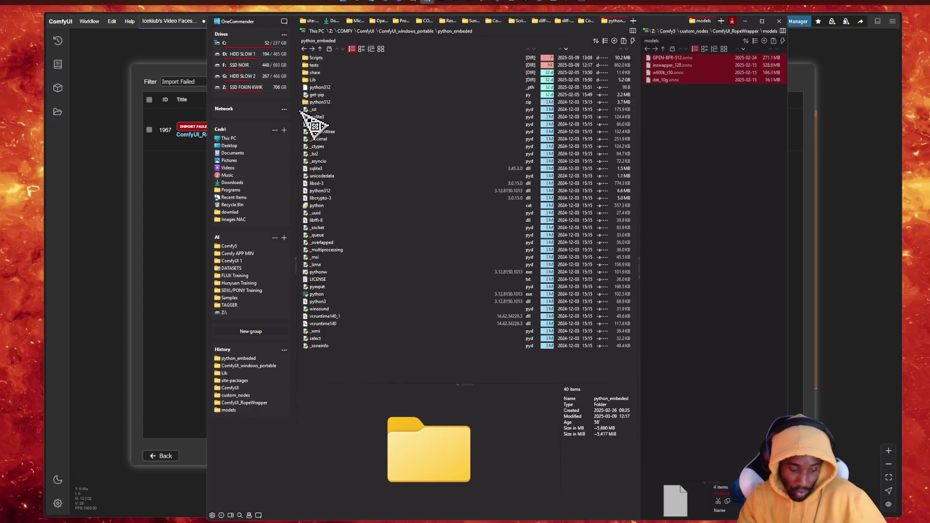
pyautogui.rightClick(297, 109)
pyautogui.moveTo(340, 203)
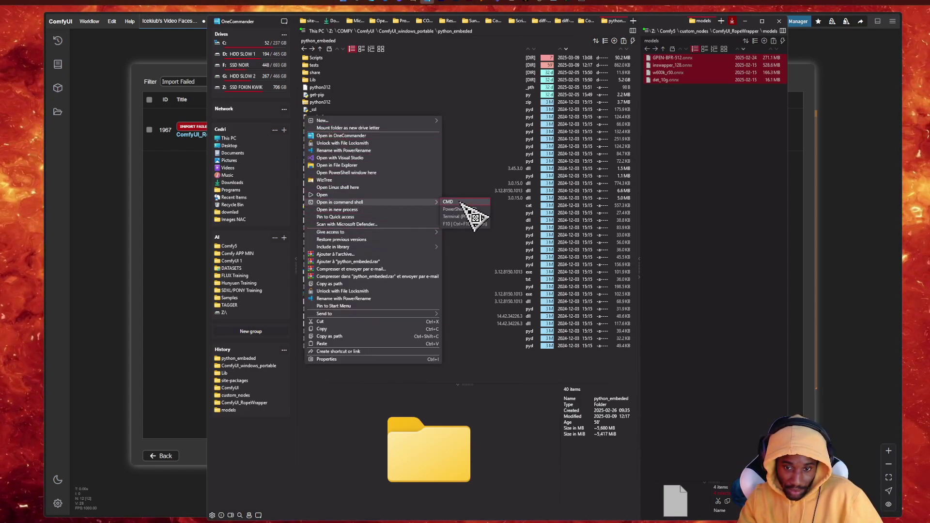
pyautogui.click(462, 204)
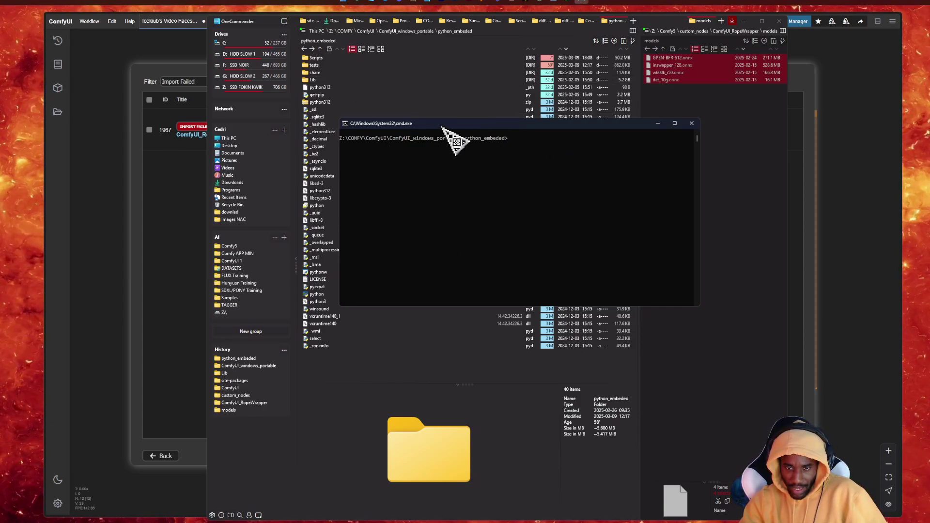
# Pip-install onnx, onnxruntime and onnxruntime-gpu into the embedded Python, then return to ComfyUI.
pyautogui.moveTo(442, 125); pyautogui.dragTo(407, 159)
pyautogui.write('python -m p')
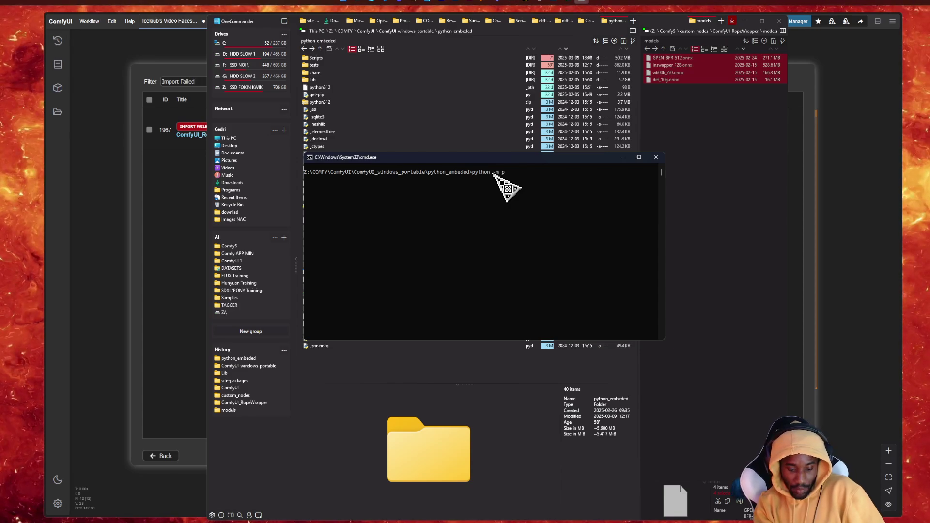
pyautogui.write('ip install onnx')
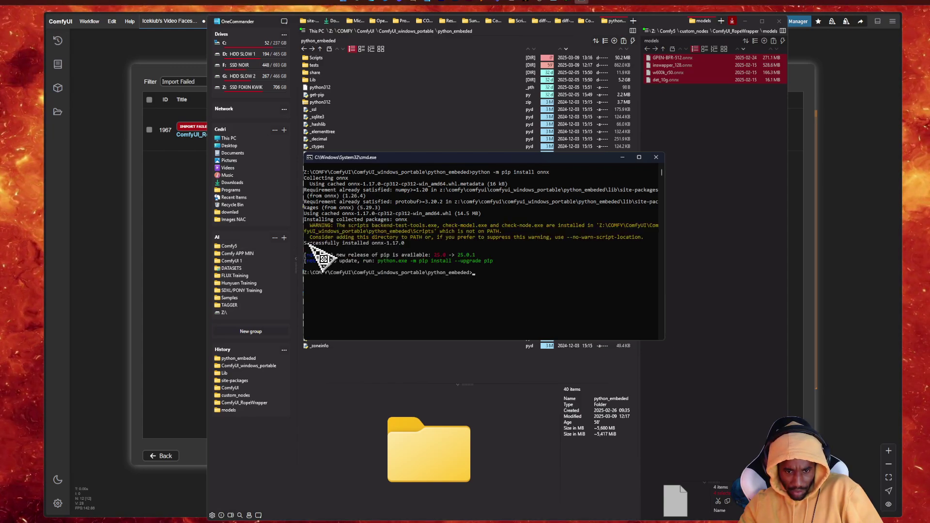
pyautogui.moveTo(309, 244); pyautogui.dragTo(414, 244)
pyautogui.click(509, 261)
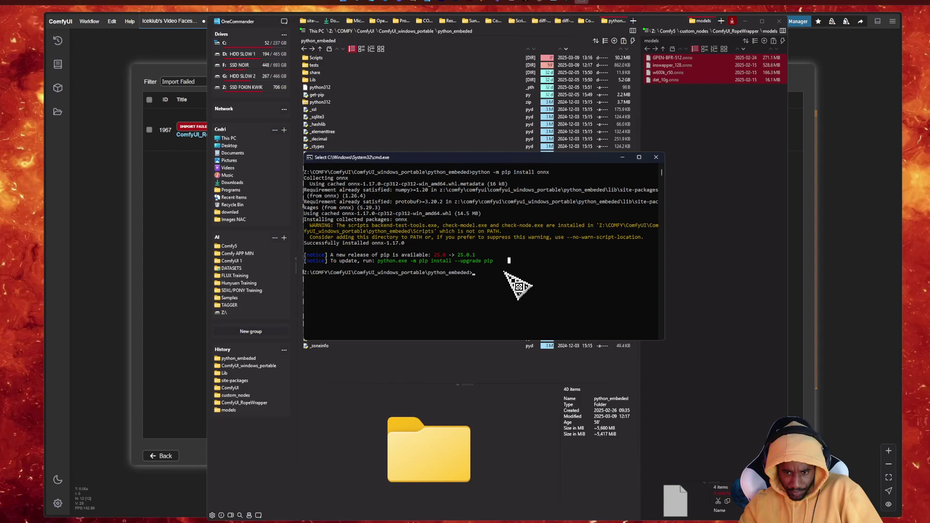
pyautogui.click(482, 273)
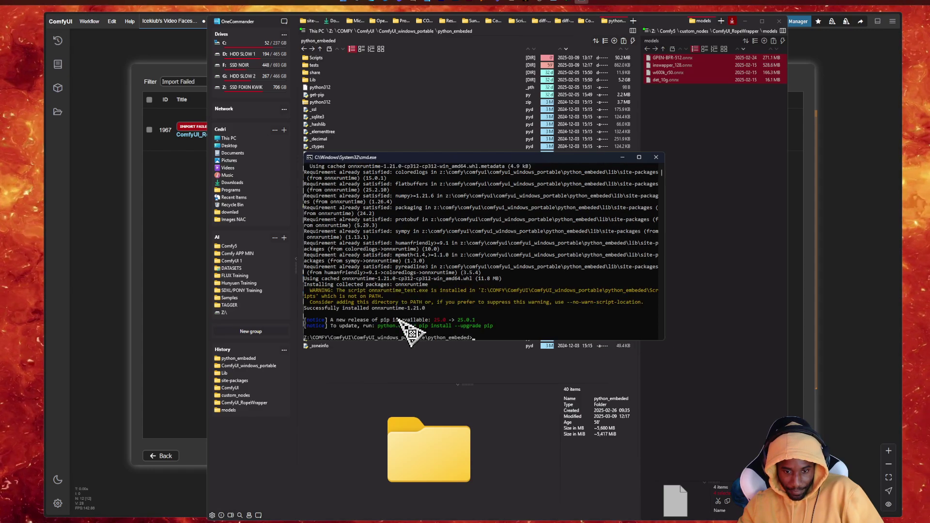
pyautogui.scroll(-5, 410, 331)
pyautogui.click(482, 249)
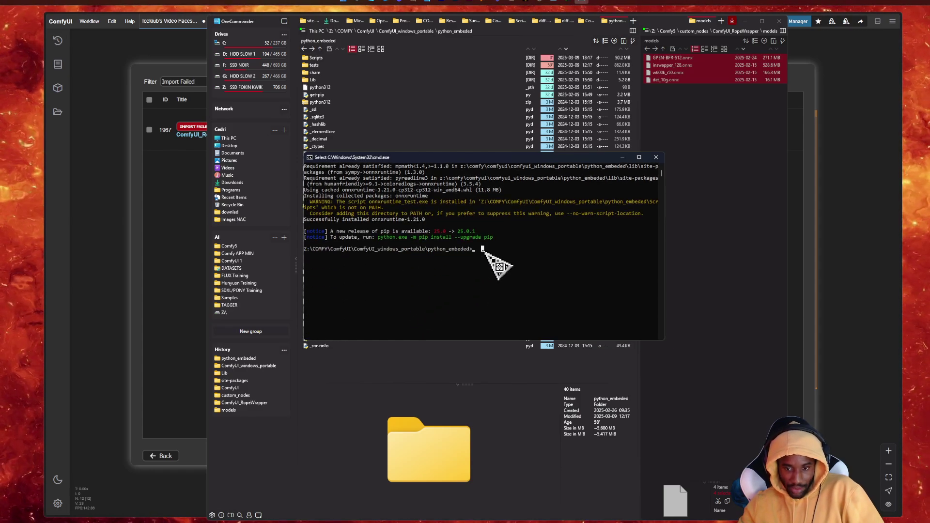
pyautogui.write('py')
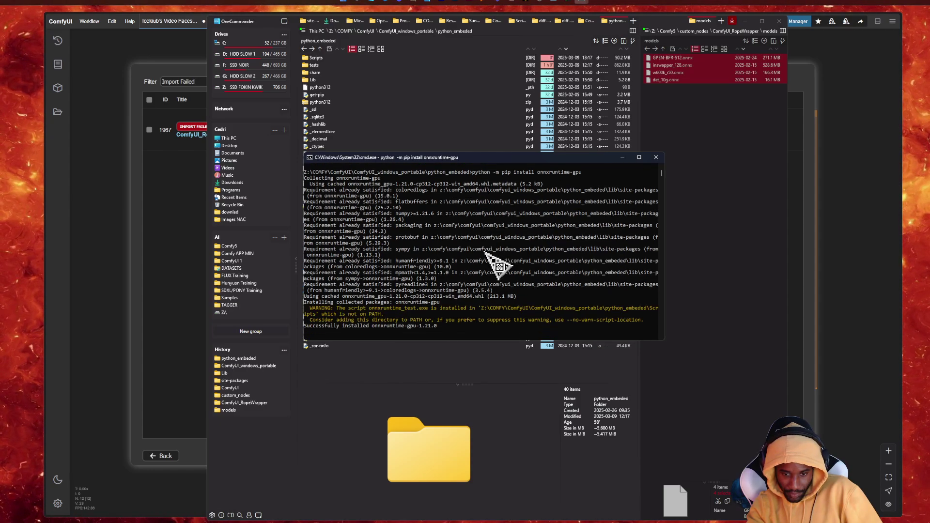
pyautogui.click(195, 302)
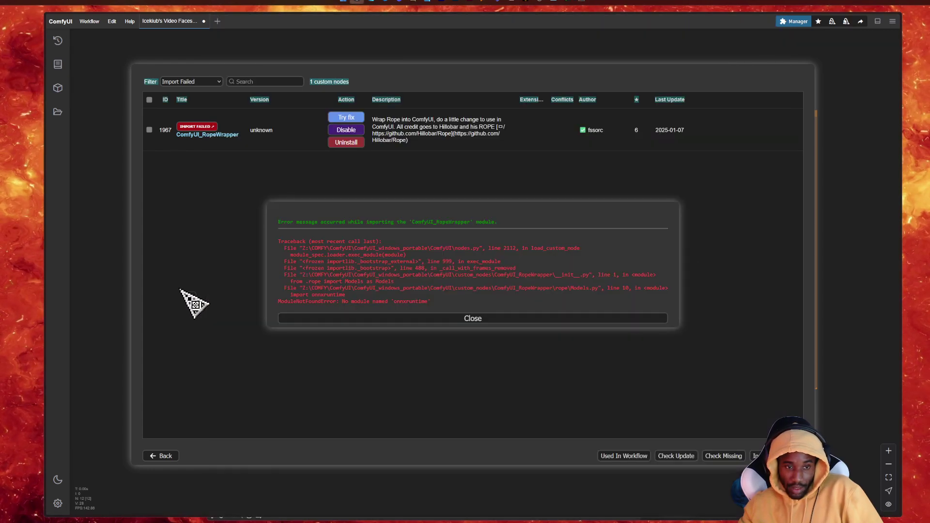
# Close the import traceback and restart the ComfyUI server from Manager.
pyautogui.click(439, 322)
pyautogui.click(161, 455)
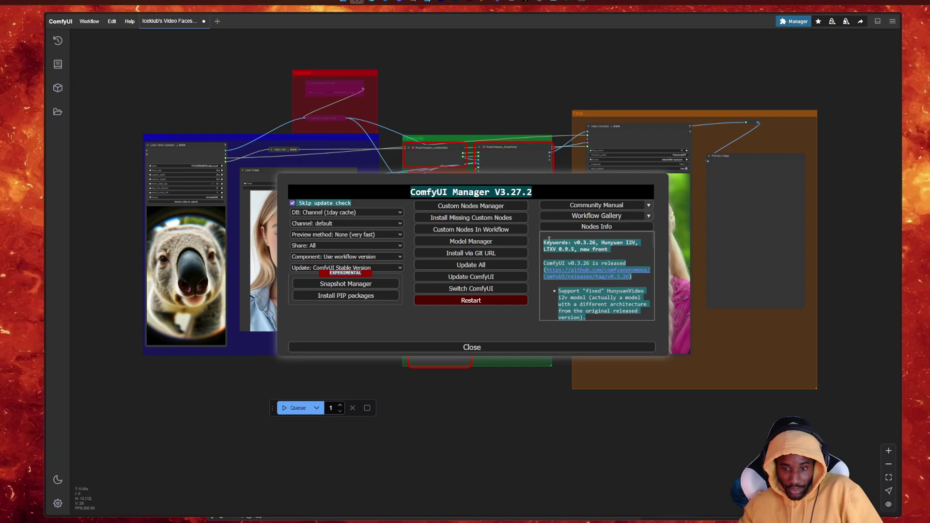
pyautogui.click(471, 348)
pyautogui.click(795, 21)
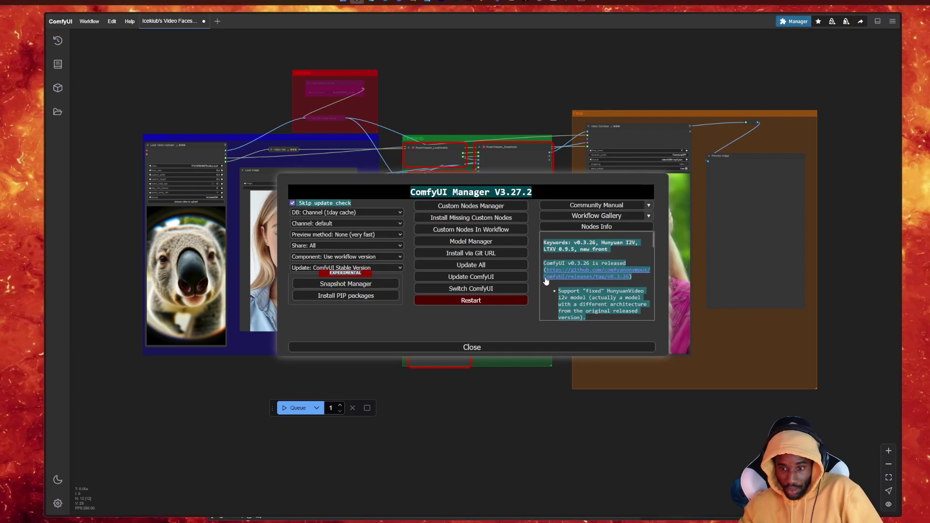
pyautogui.click(487, 305)
pyautogui.click(512, 285)
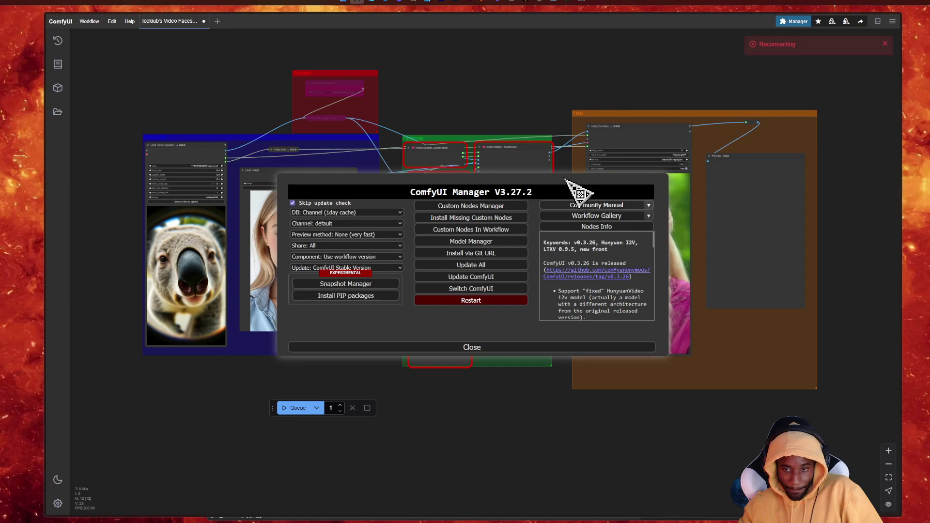
# Check the restart log in the console, close Manager, and reload the page with F5.
pyautogui.click(598, 40)
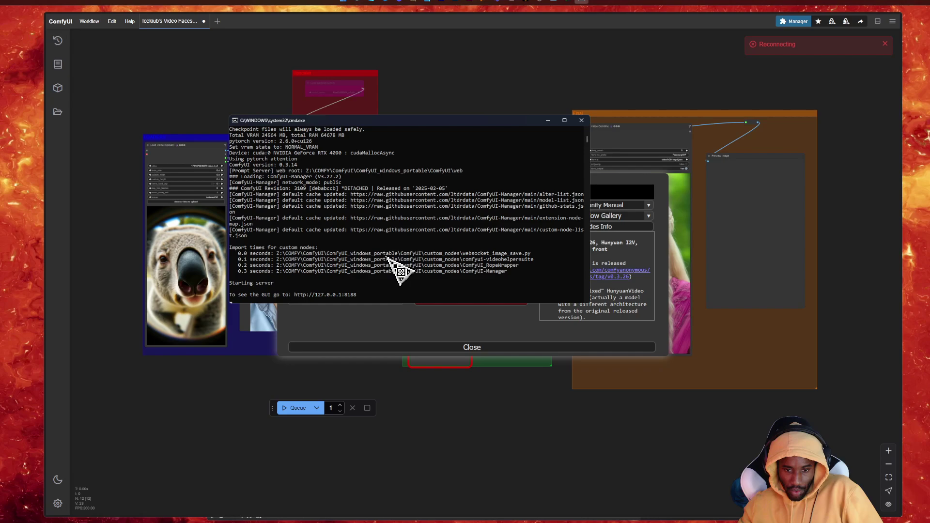
pyautogui.click(551, 375)
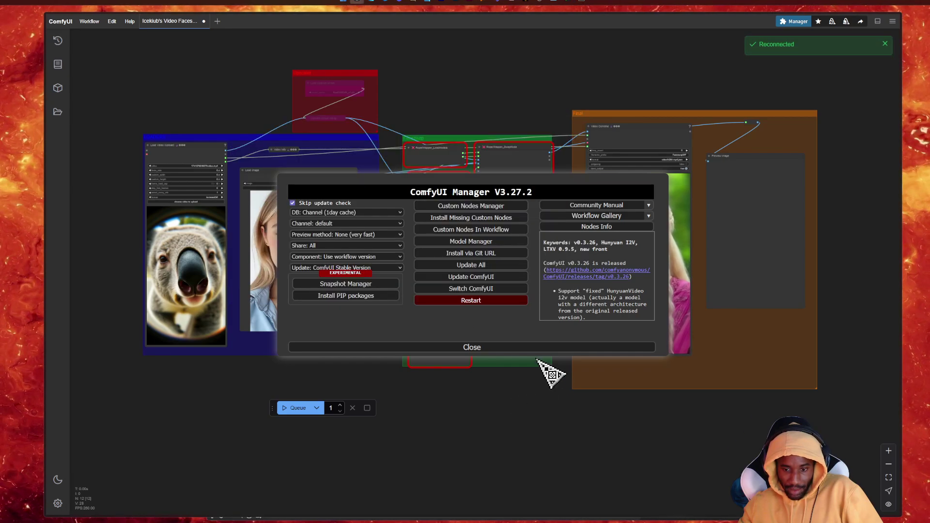
pyautogui.press('Escape')
pyautogui.press('F5')
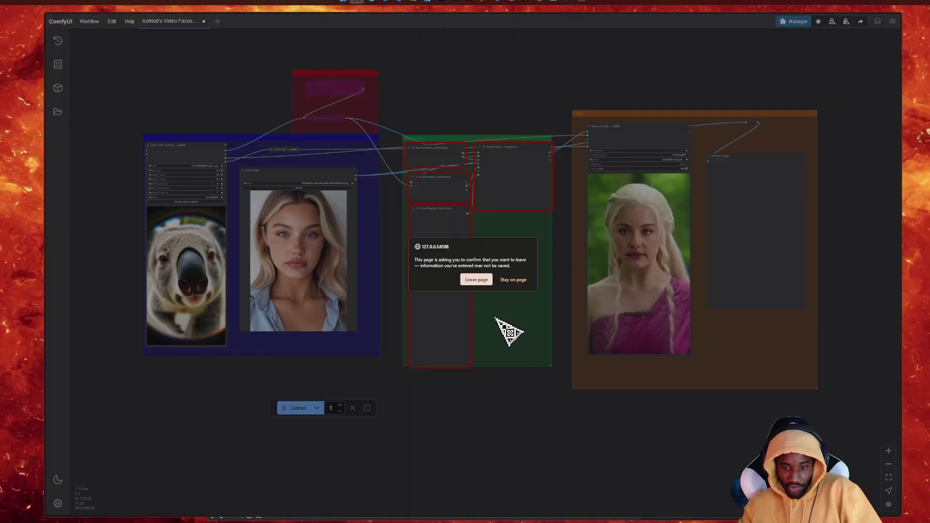
# Leave the page so it reloads, then pan to view the RopeWrapper workflow nodes.
pyautogui.click(479, 280)
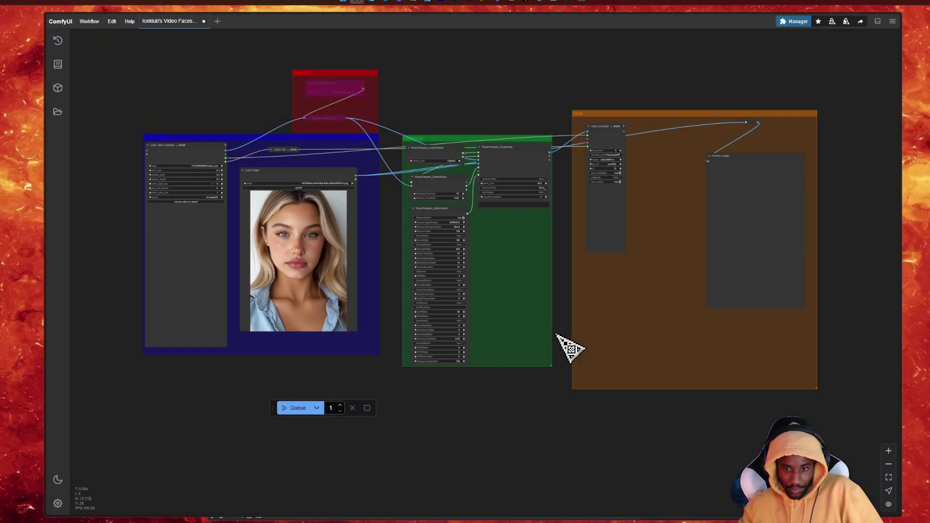
pyautogui.scroll(8, 498, 260)
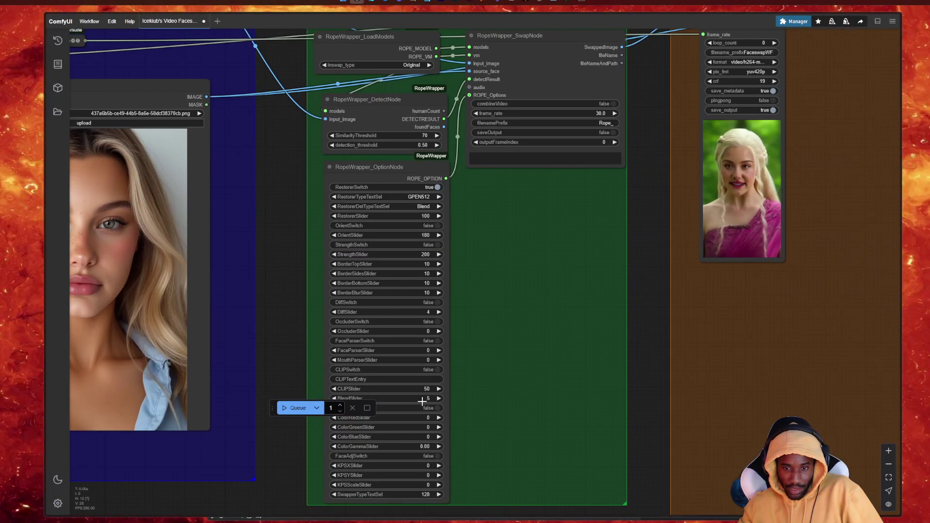
pyautogui.scroll(-2, 515, 259)
pyautogui.scroll(-5, 380, 133)
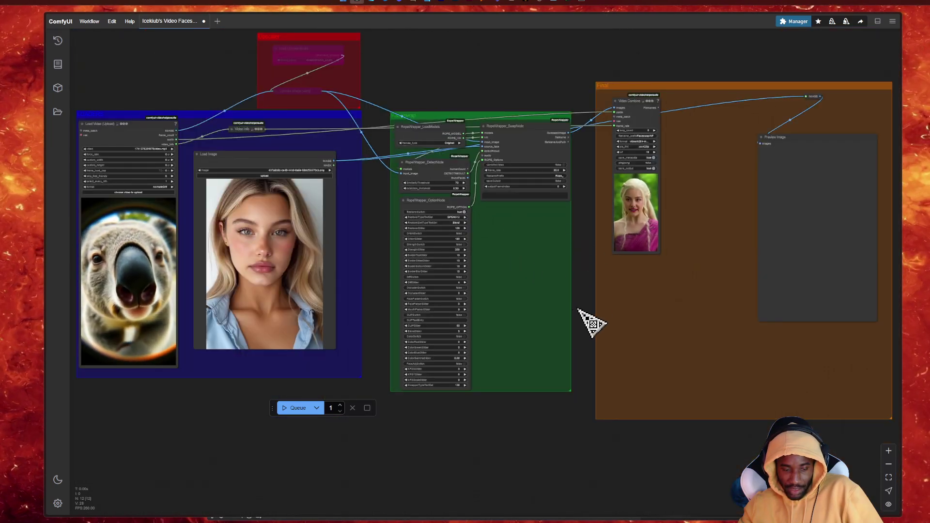
pyautogui.moveTo(182, 436); pyautogui.dragTo(228, 429)
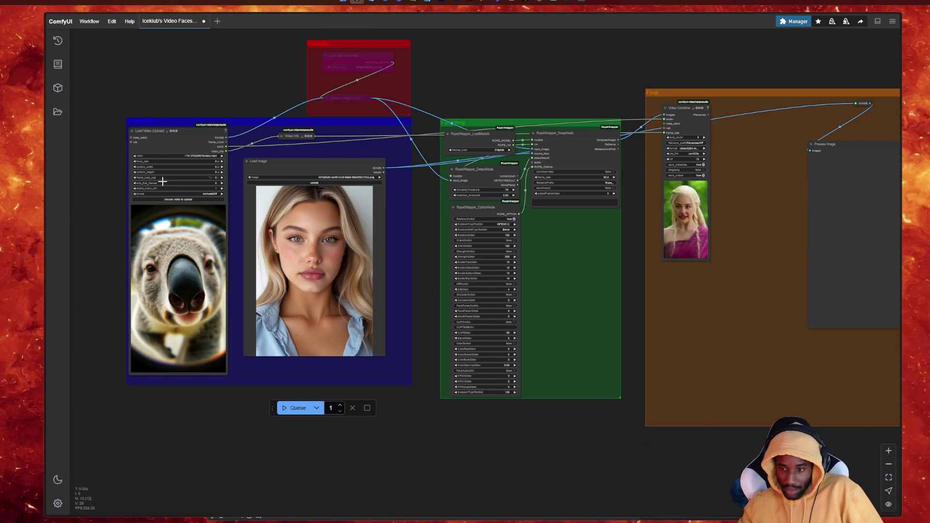
pyautogui.scroll(1, 128, 183)
pyautogui.scroll(2, 124, 191)
pyautogui.scroll(6, 146, 195)
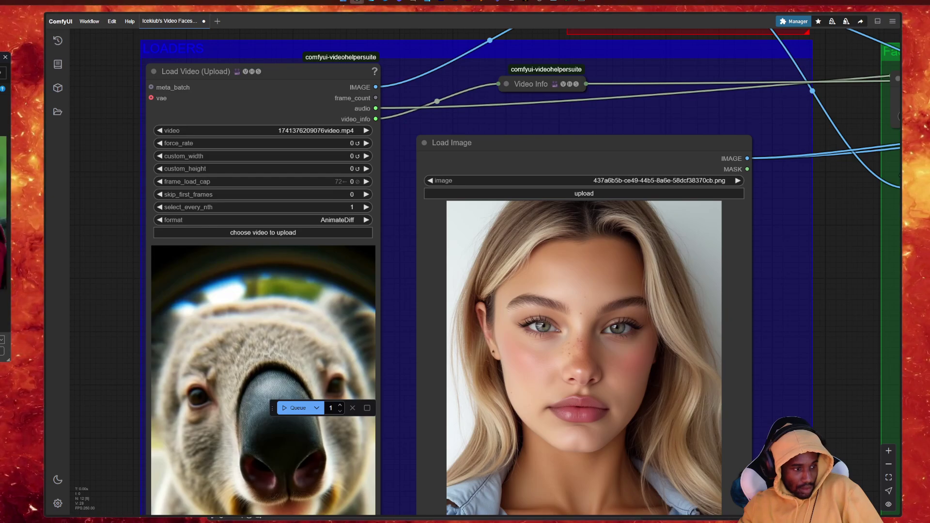
pyautogui.scroll(-3, 98, 312)
pyautogui.scroll(-3, 162, 349)
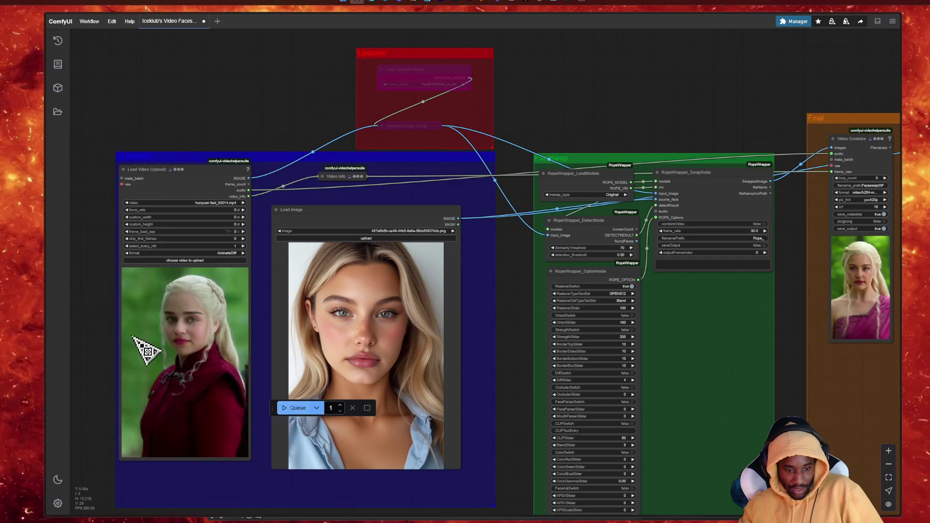
pyautogui.scroll(5, 120, 194)
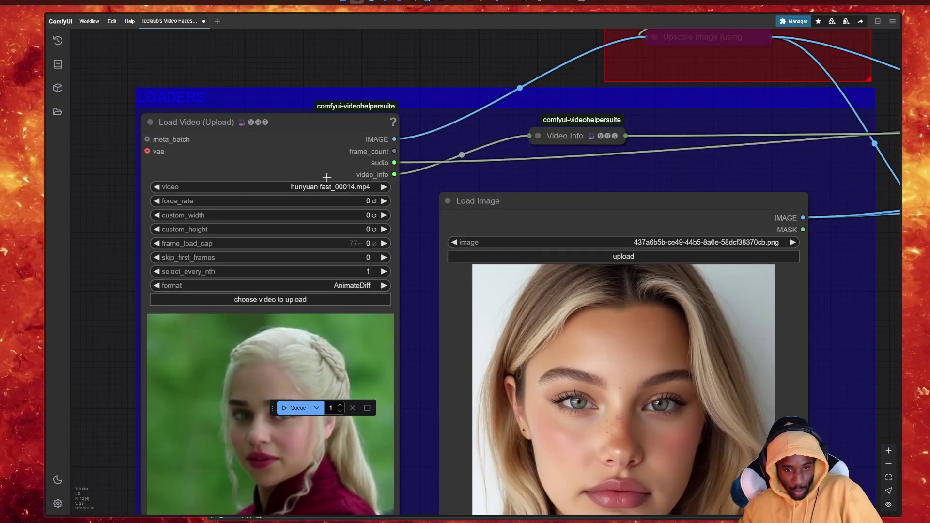
pyautogui.scroll(-8, 258, 198)
# Queue the workflow and select the missing det_10g.onnx path in the DetectNode error.
pyautogui.moveTo(378, 498); pyautogui.dragTo(274, 483)
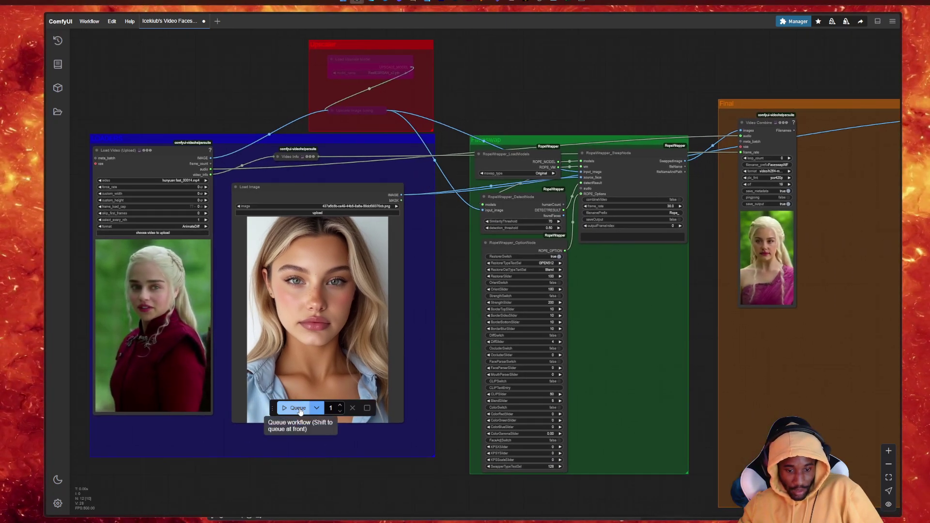
pyautogui.click(299, 409)
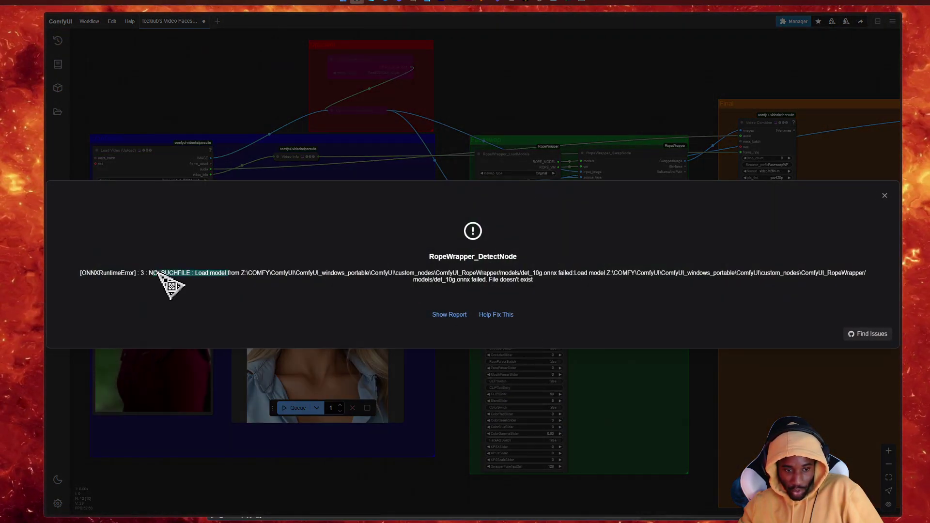
pyautogui.moveTo(247, 268); pyautogui.dragTo(422, 275)
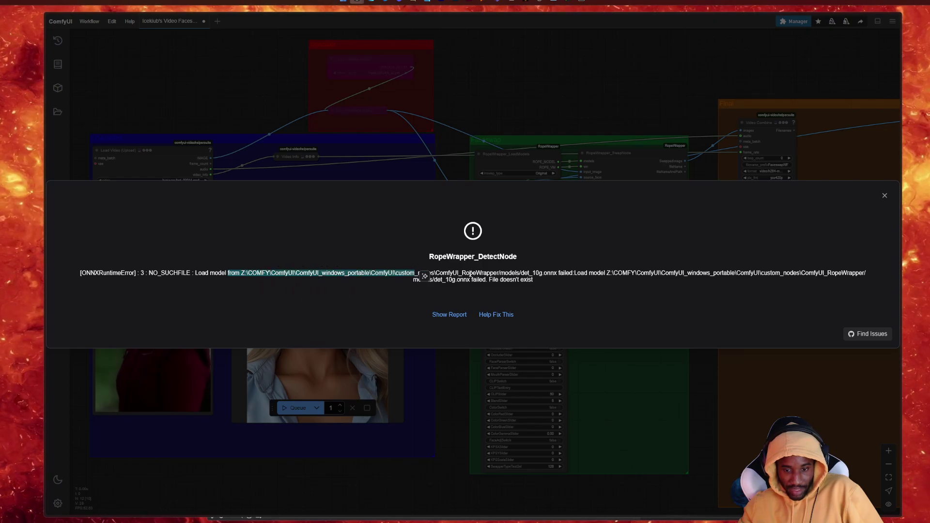
# Dismiss the error and browse OneCommander to ComfyUI\custom_nodes\ComfyUI_RopeWrapper.
pyautogui.click(885, 197)
pyautogui.click(438, 8)
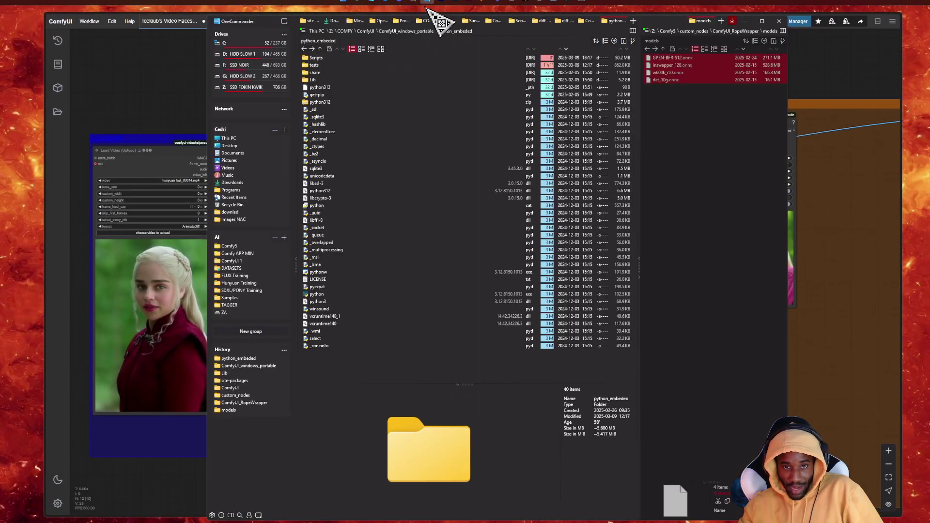
pyautogui.click(304, 50)
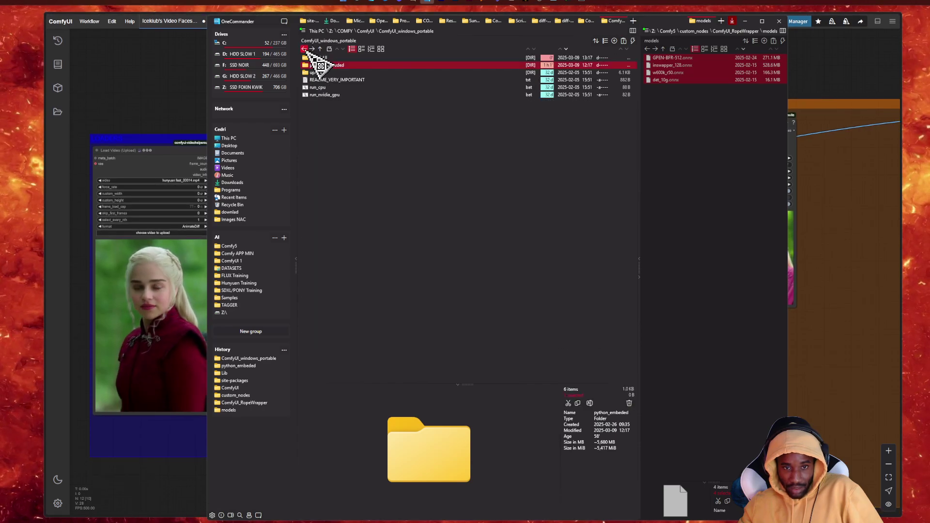
pyautogui.click(354, 119)
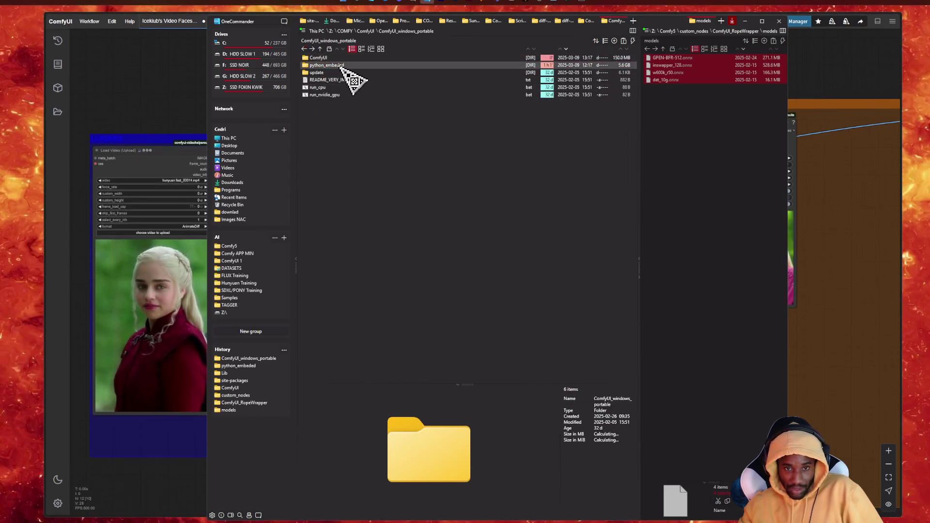
pyautogui.doubleClick(323, 58)
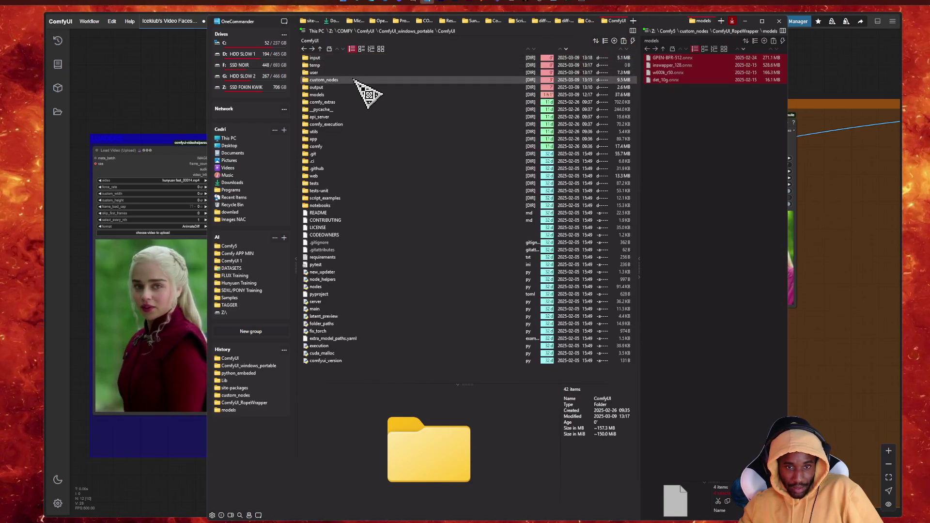
pyautogui.doubleClick(354, 79)
pyautogui.click(324, 59)
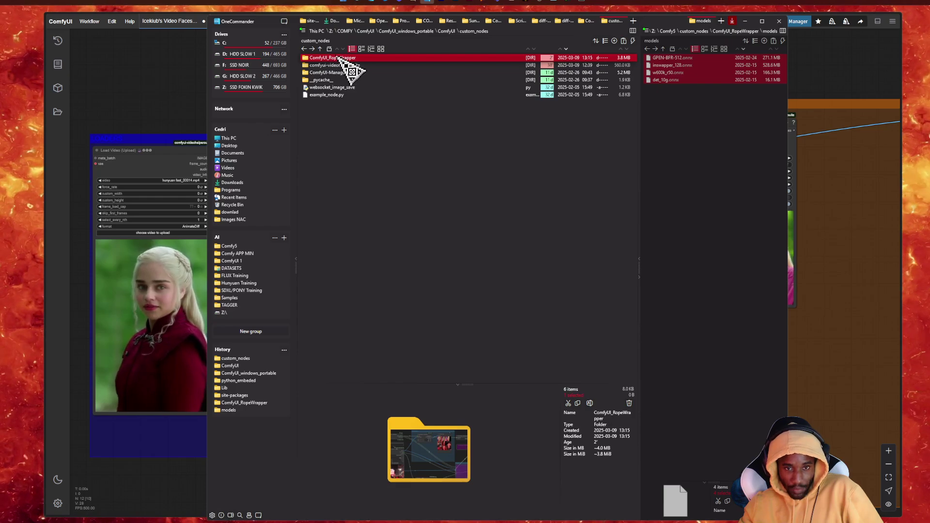
pyautogui.doubleClick(340, 62)
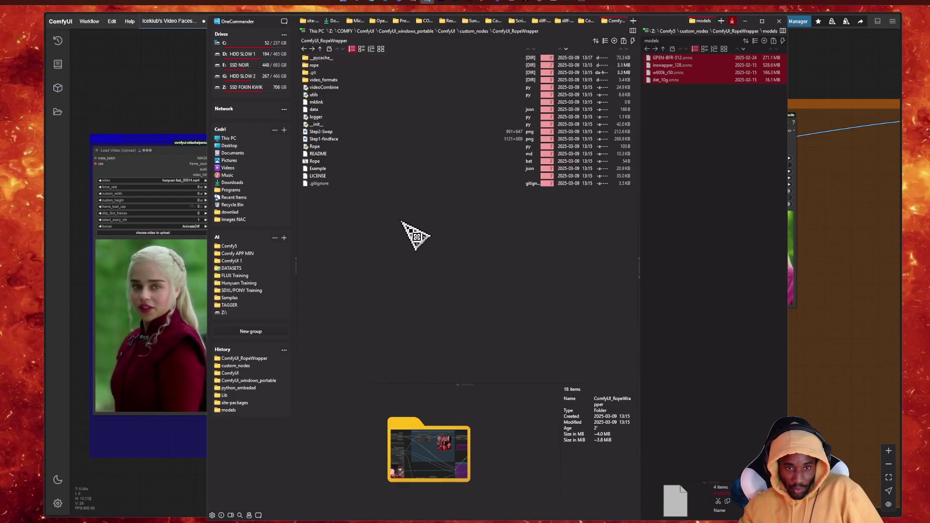
# Create a new folder named models inside ComfyUI_RopeWrapper.
pyautogui.rightClick(368, 217)
pyautogui.moveTo(386, 220)
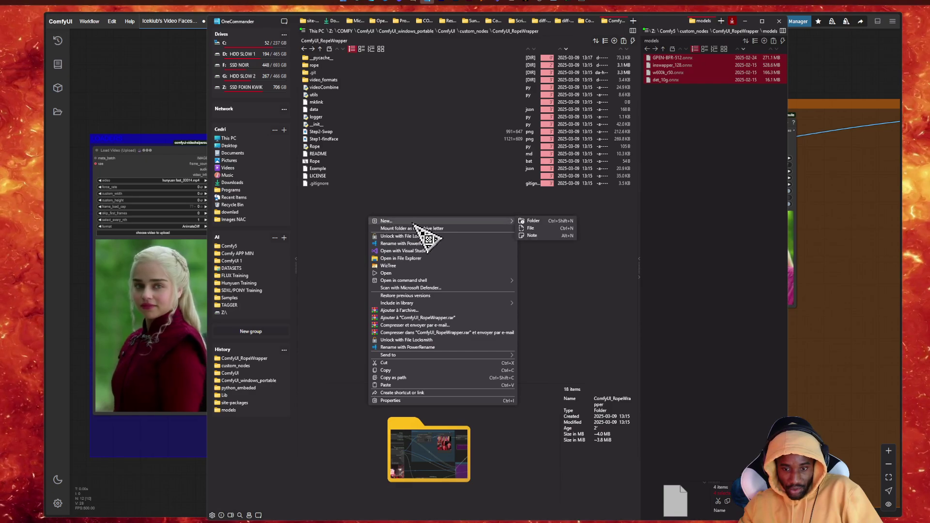
pyautogui.click(548, 221)
pyautogui.write('models')
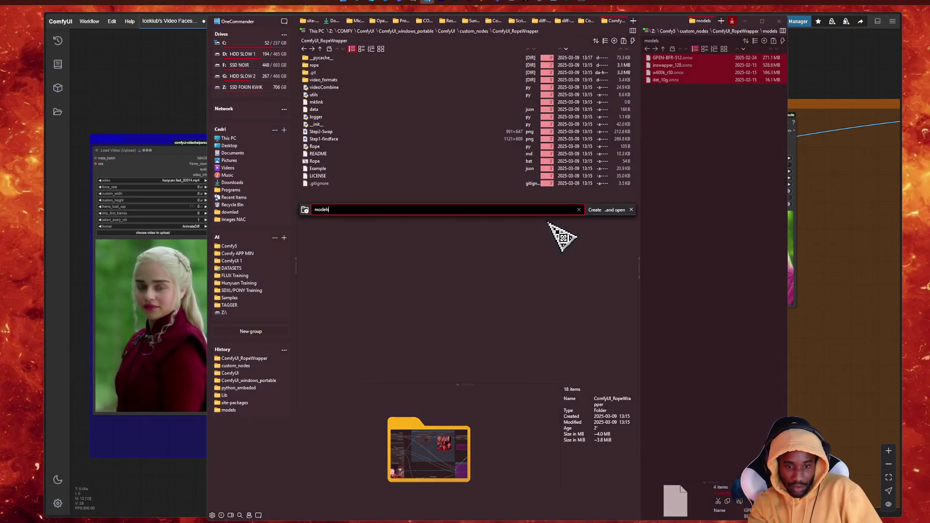
pyautogui.press('Return')
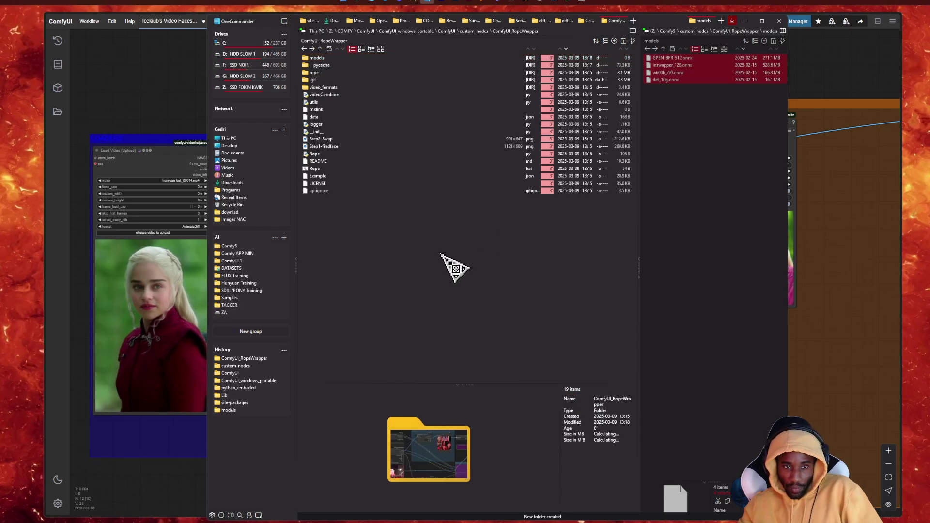
pyautogui.moveTo(650, 62); pyautogui.dragTo(701, 152)
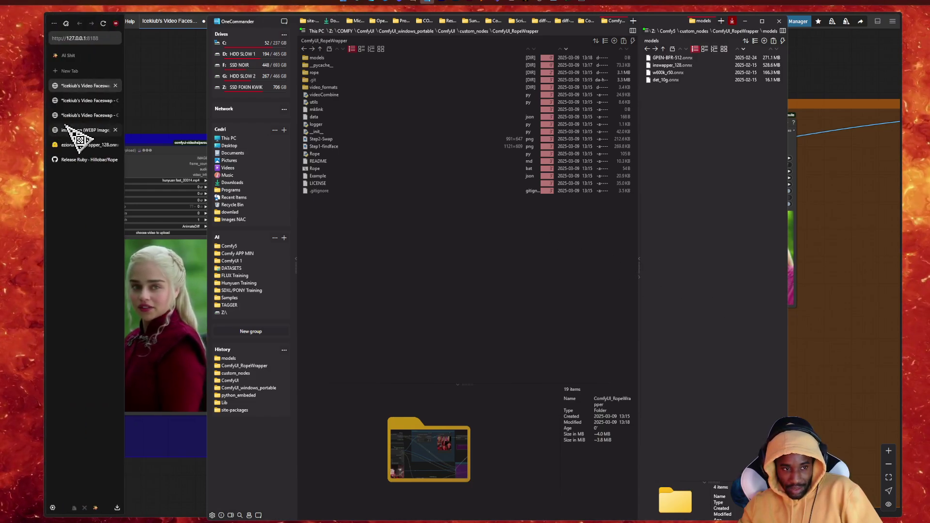
pyautogui.click(89, 131)
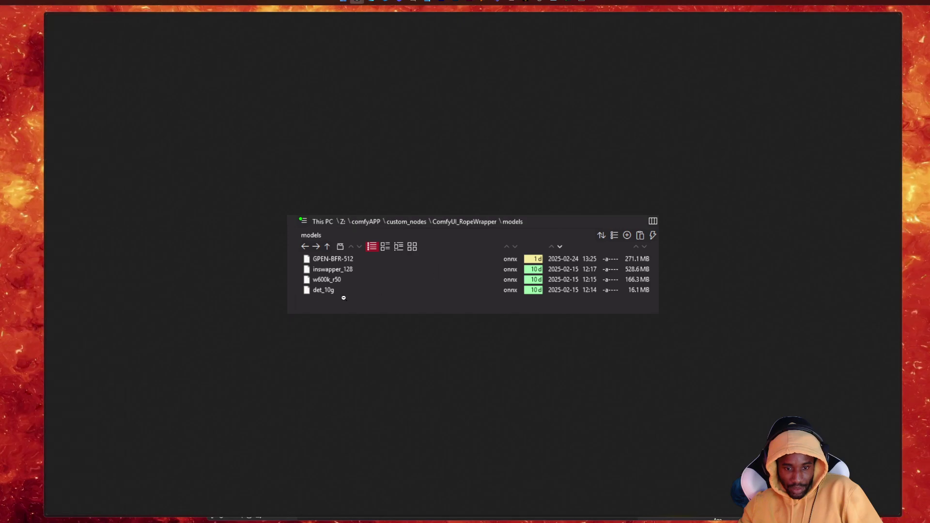
pyautogui.click(254, 286)
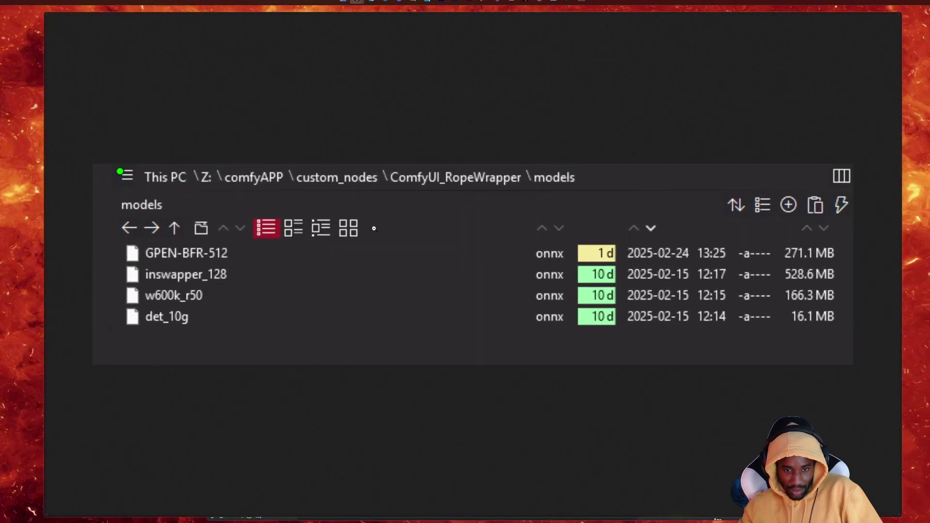
pyautogui.click(318, 269)
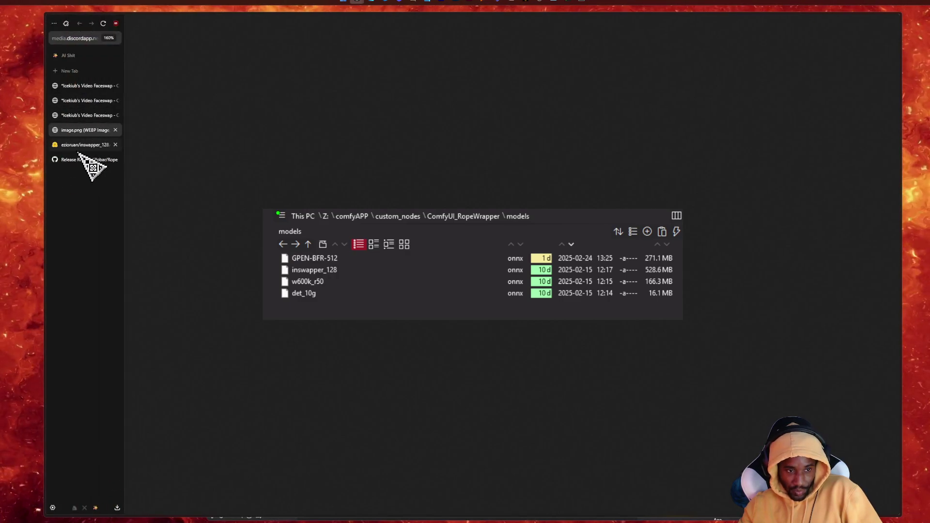
# Copy the four .onnx models (GPEN-BFR-512, inswapper_128, w600k_r50, det_10g) into ComfyUI_RopeWrapper\models.
pyautogui.click(433, 8)
pyautogui.click(412, 278)
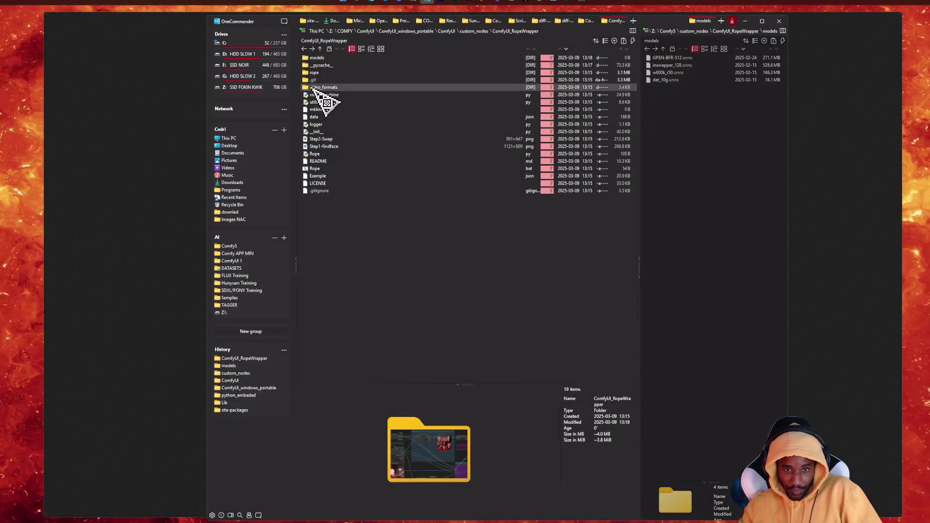
pyautogui.doubleClick(327, 58)
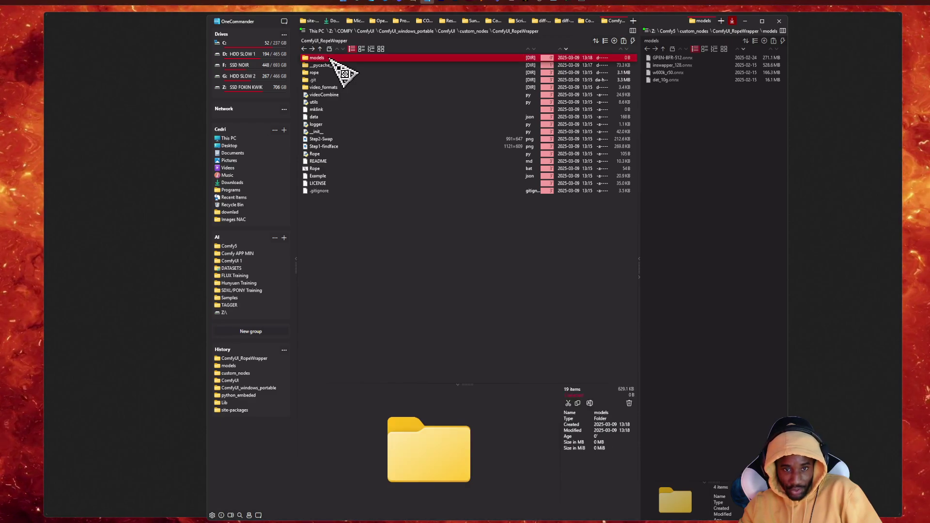
pyautogui.click(693, 127)
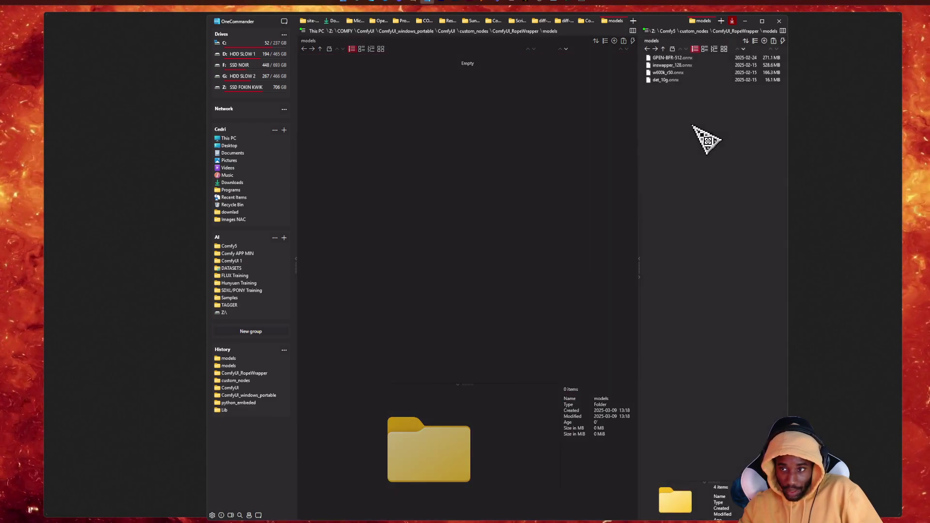
pyautogui.hotkey('ctrl', 'a')
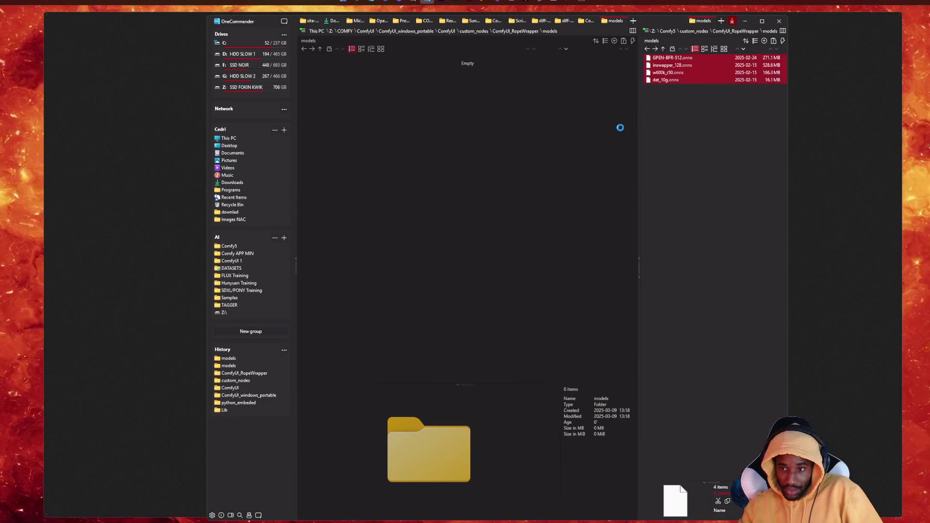
pyautogui.hotkey('ctrl', 'c')
pyautogui.click(507, 144)
pyautogui.hotkey('ctrl', 'v')
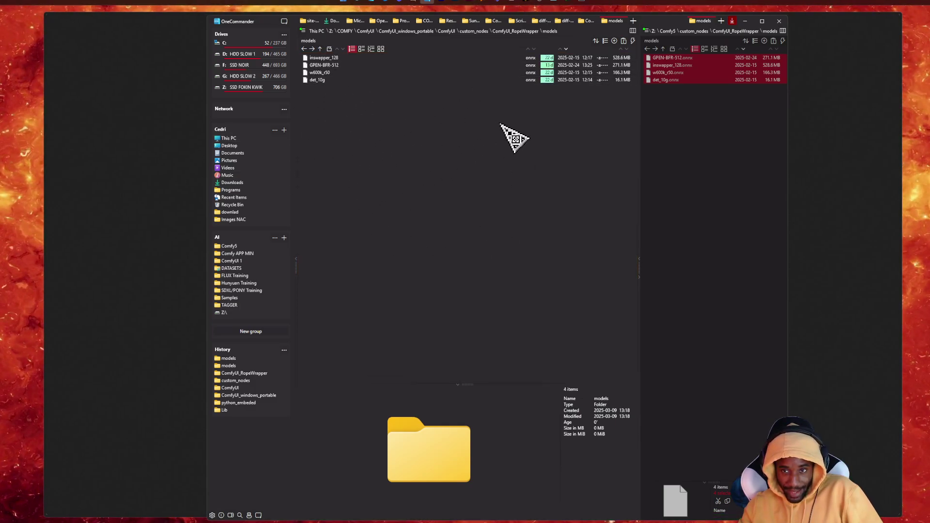
pyautogui.hotkey('alt', 'Tab')
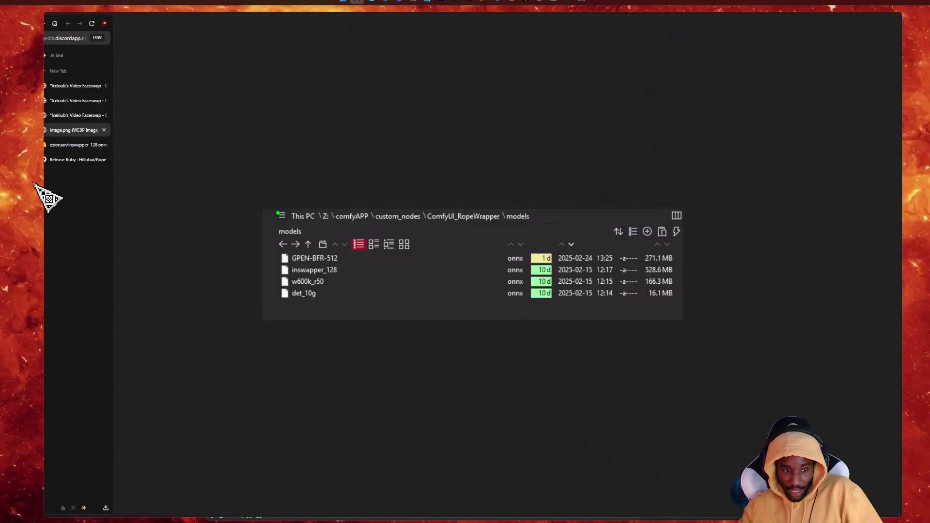
# Return to the ComfyUI tab and pan the canvas to inspect the RopeWrapper nodes.
pyautogui.click(81, 89)
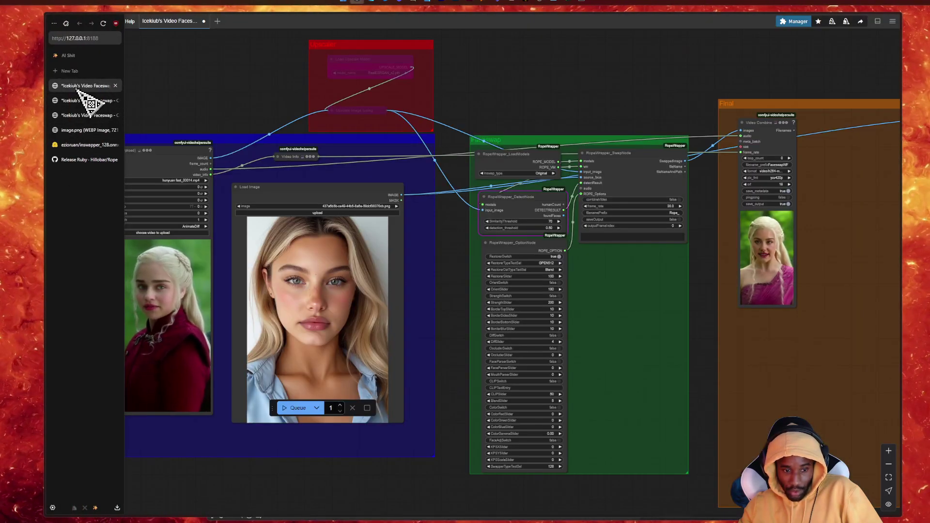
pyautogui.scroll(-2, 287, 465)
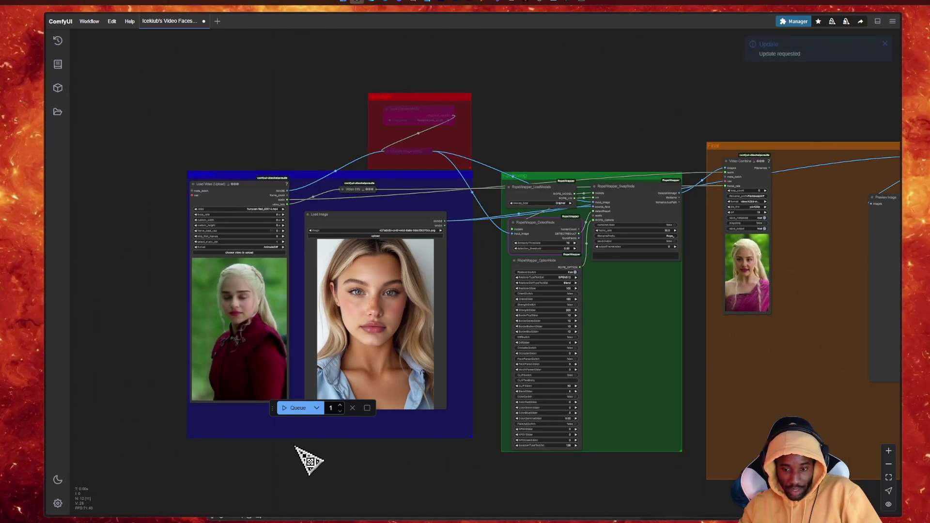
pyautogui.scroll(-3, 436, 476)
pyautogui.moveTo(435, 476); pyautogui.dragTo(407, 399)
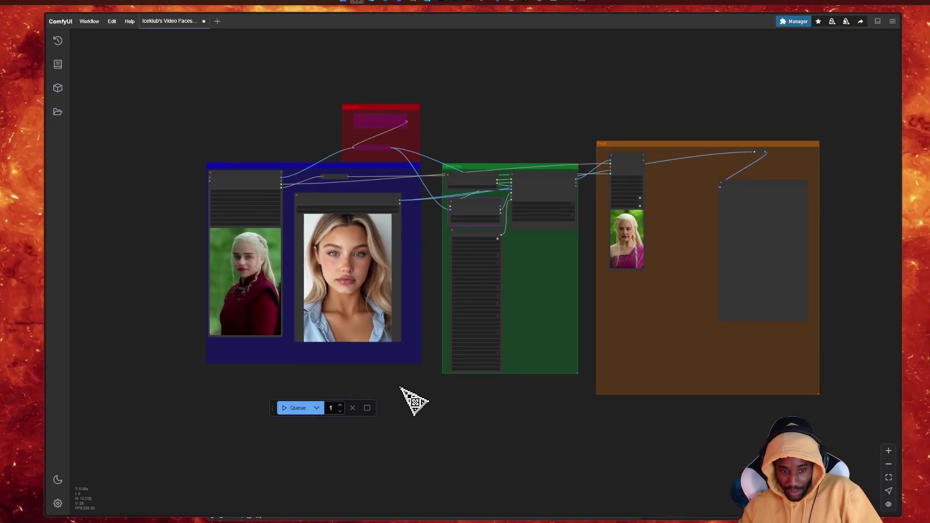
pyautogui.scroll(5, 581, 278)
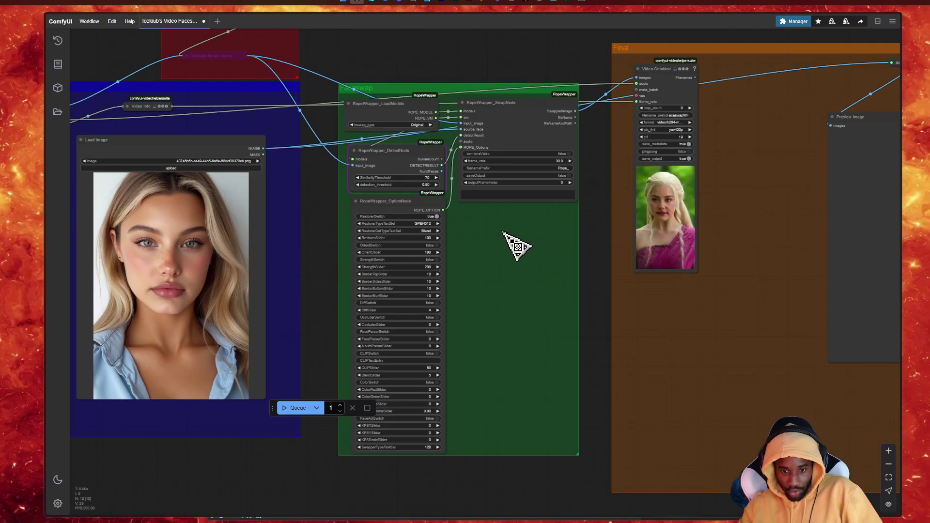
pyautogui.scroll(-5, 469, 280)
pyautogui.scroll(2, 405, 229)
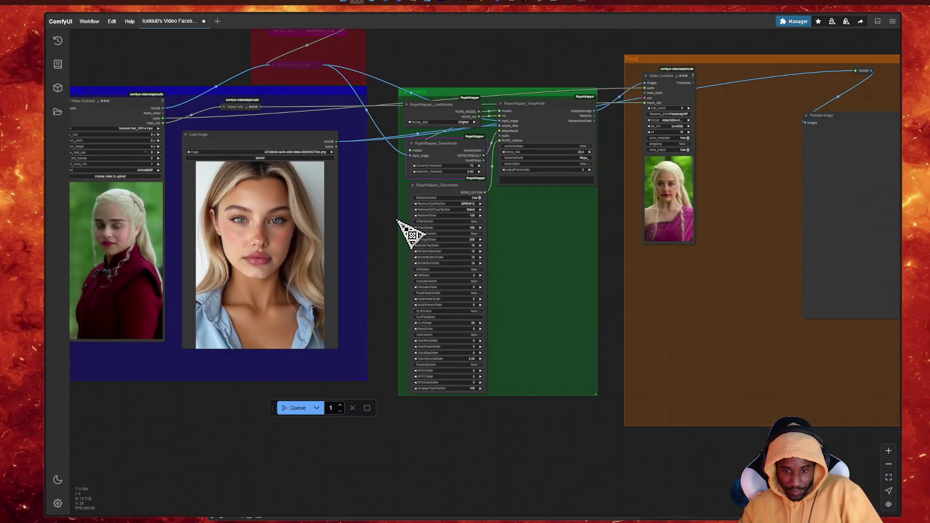
pyautogui.scroll(4, 388, 201)
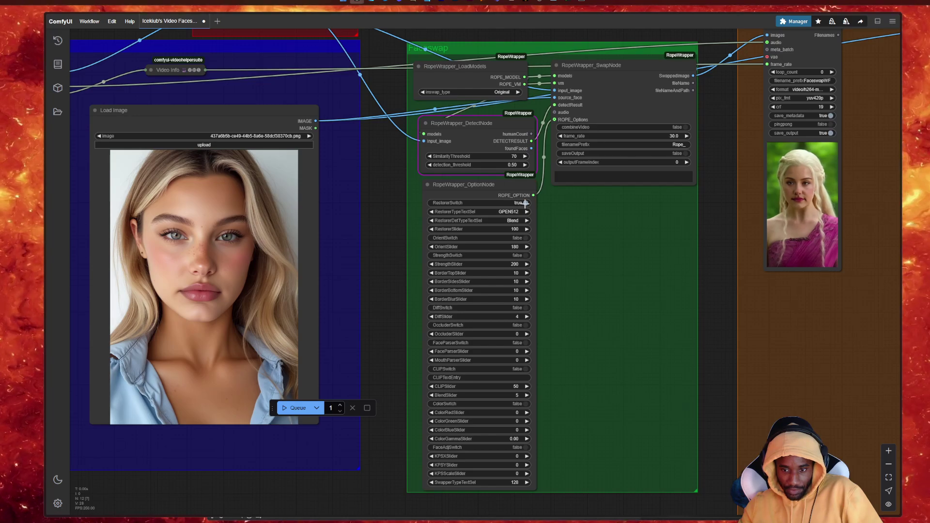
pyautogui.scroll(5, 427, 190)
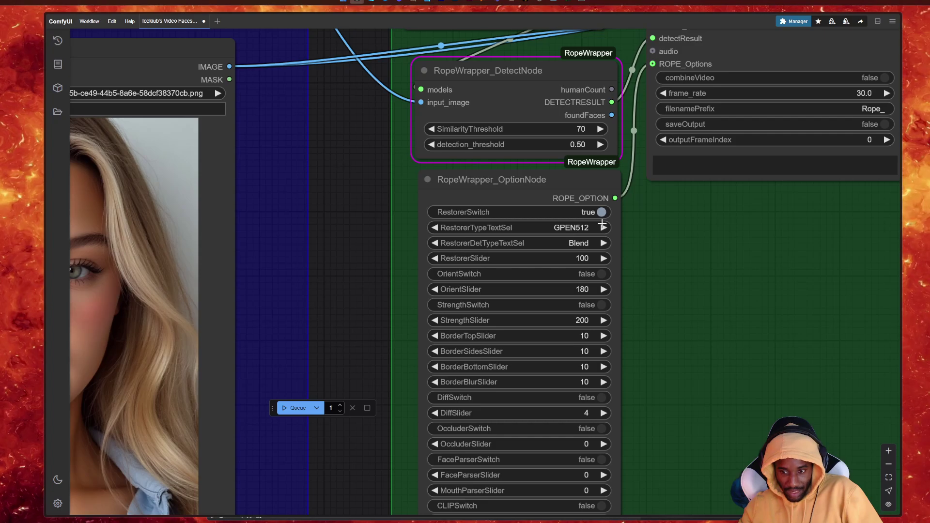
pyautogui.scroll(-7, 671, 264)
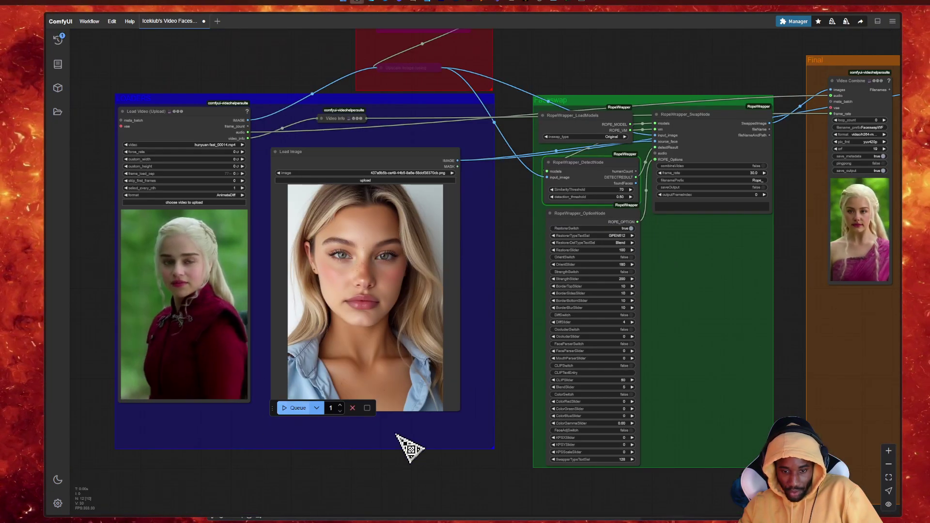
pyautogui.scroll(-3, 465, 482)
pyautogui.moveTo(465, 482); pyautogui.dragTo(425, 460)
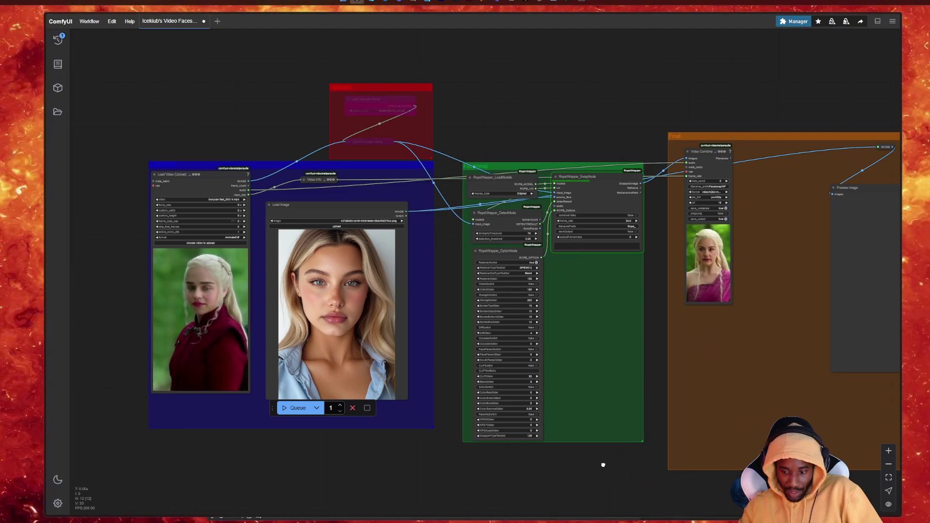
# Pan to the output group and enlarge the Video Combine node to watch the face-swapped video.
pyautogui.moveTo(602, 463); pyautogui.dragTo(494, 437)
pyautogui.moveTo(623, 278); pyautogui.dragTo(712, 432)
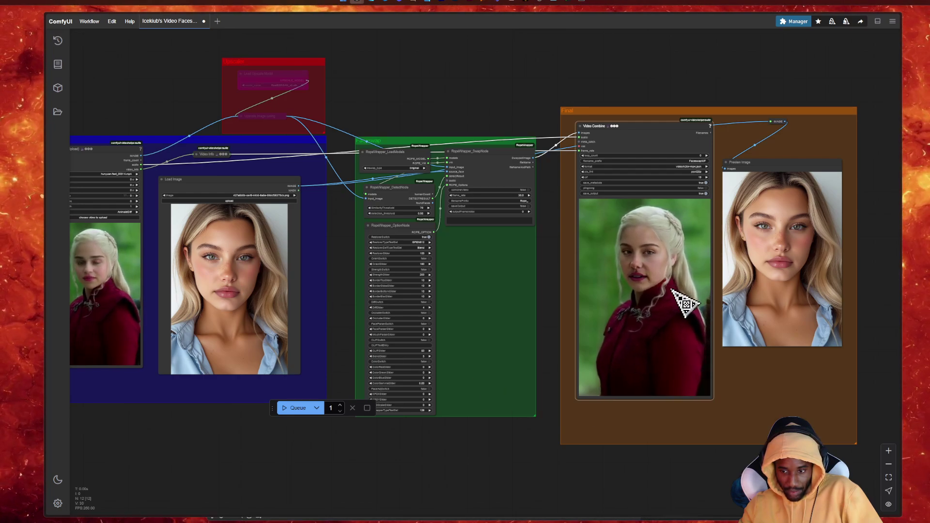
pyautogui.scroll(7, 687, 304)
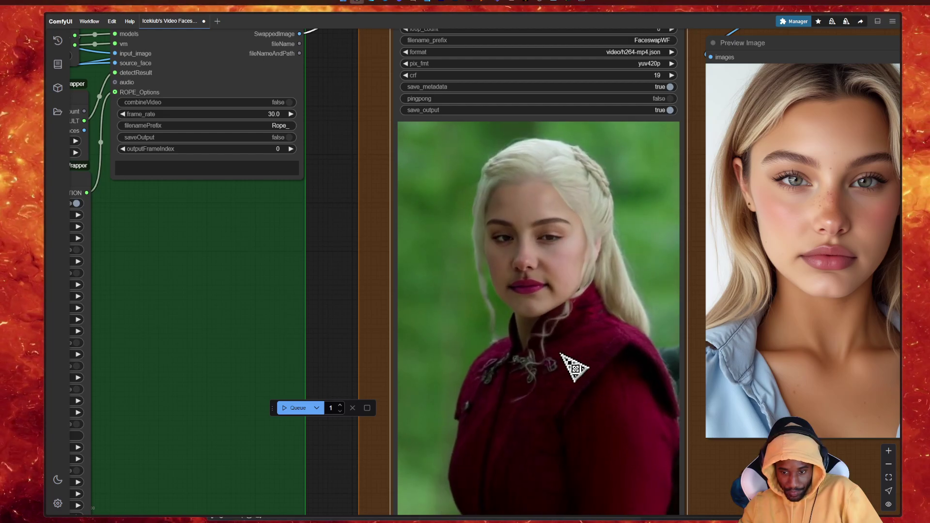
pyautogui.scroll(-5, 741, 406)
pyautogui.scroll(-5, 741, 406)
pyautogui.scroll(2, 574, 466)
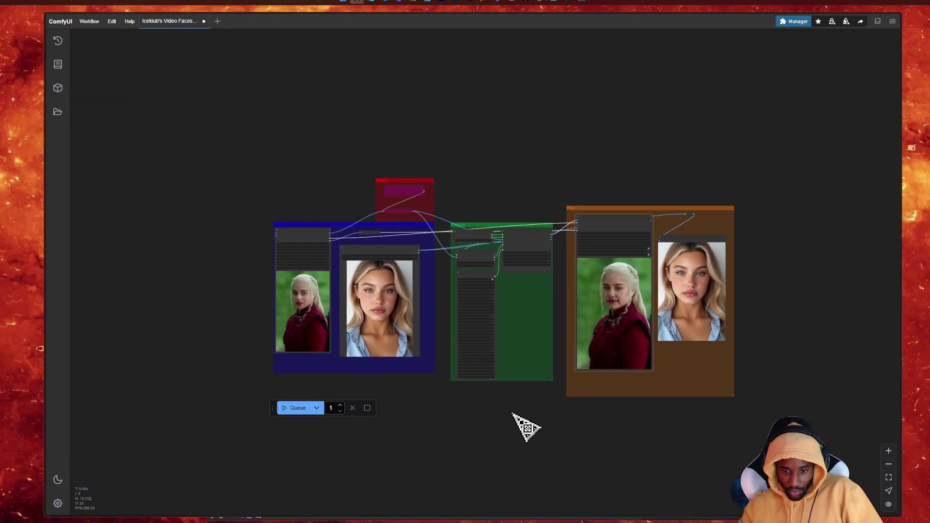
pyautogui.scroll(2, 552, 432)
pyautogui.moveTo(557, 418); pyautogui.dragTo(538, 429)
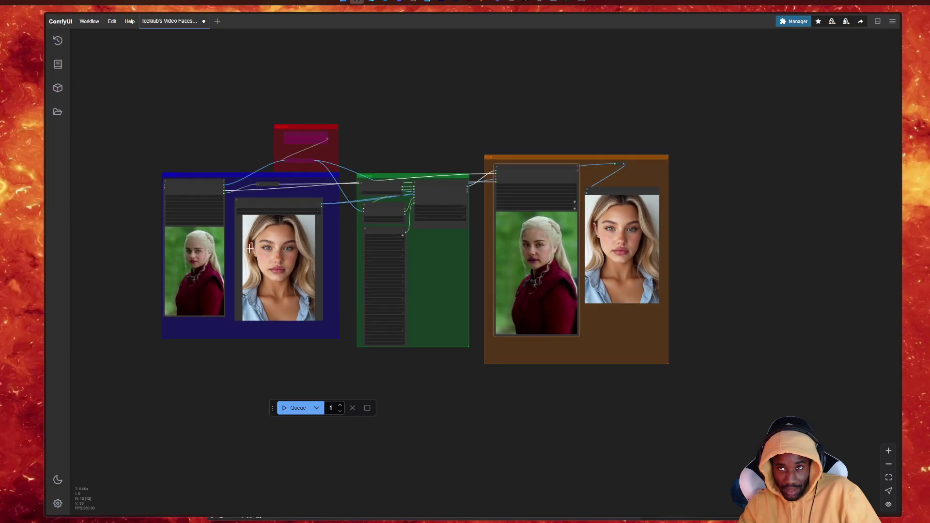
pyautogui.scroll(3, 239, 390)
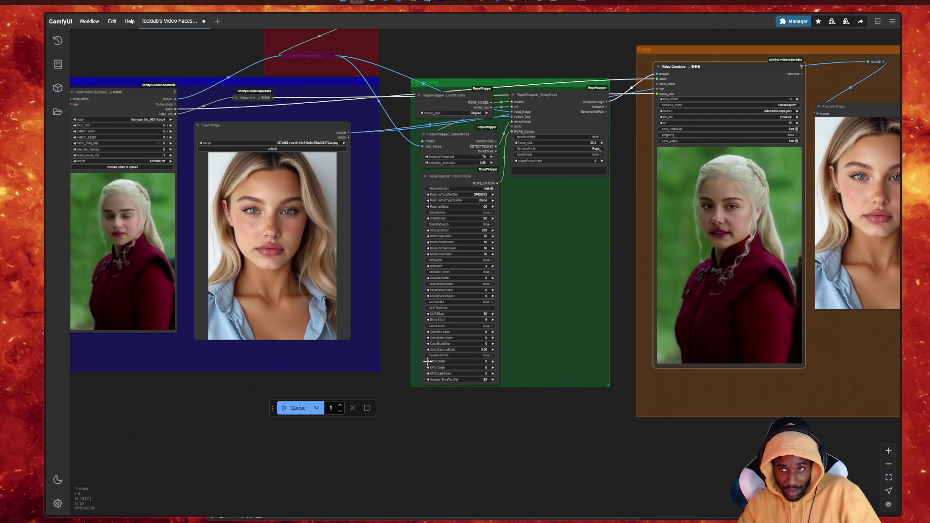
pyautogui.scroll(-2, 422, 363)
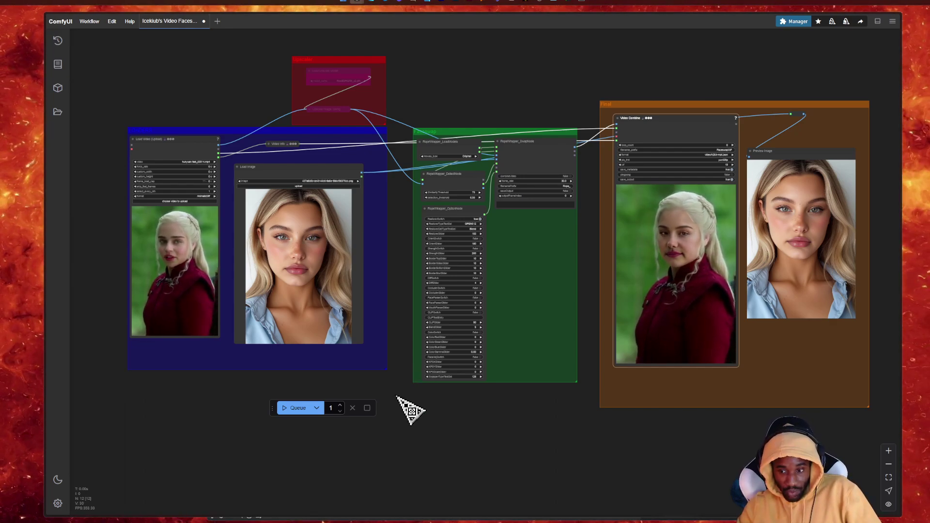
pyautogui.scroll(-2, 411, 408)
pyautogui.scroll(2, 407, 408)
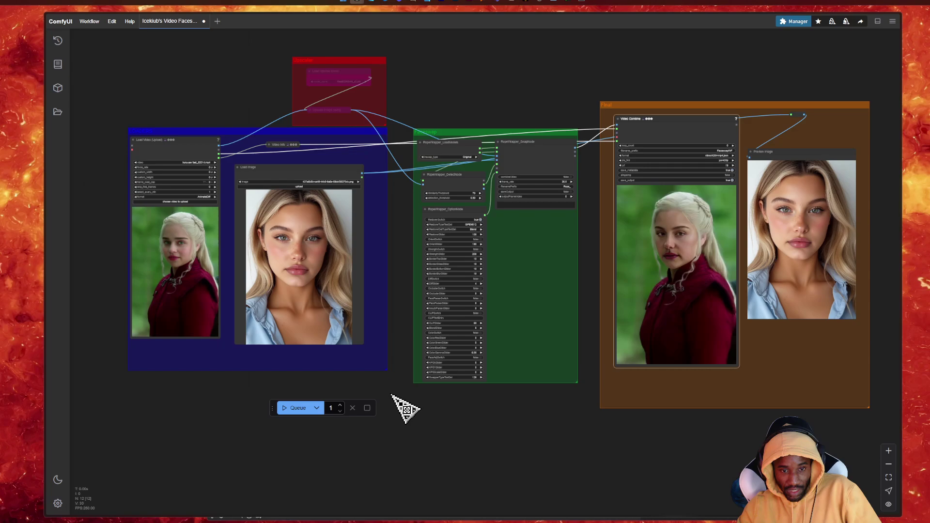
pyautogui.moveTo(396, 426); pyautogui.dragTo(397, 447)
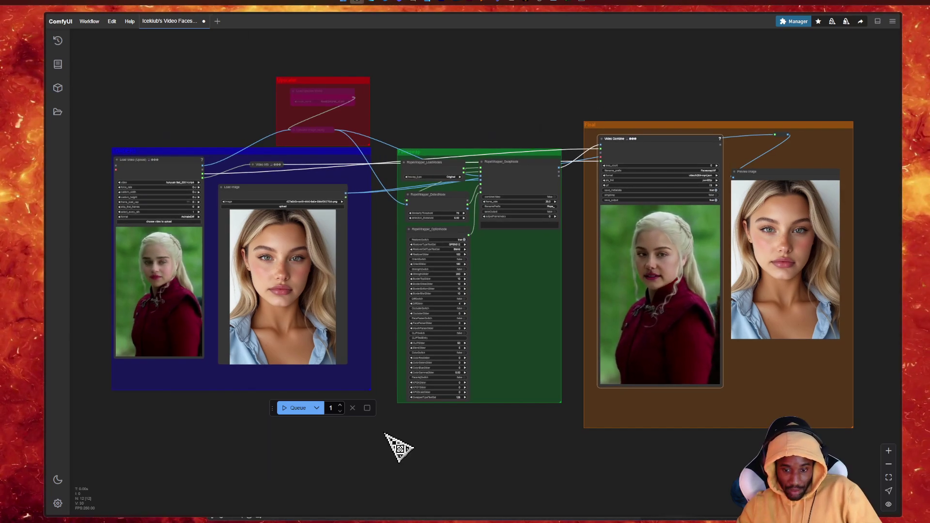